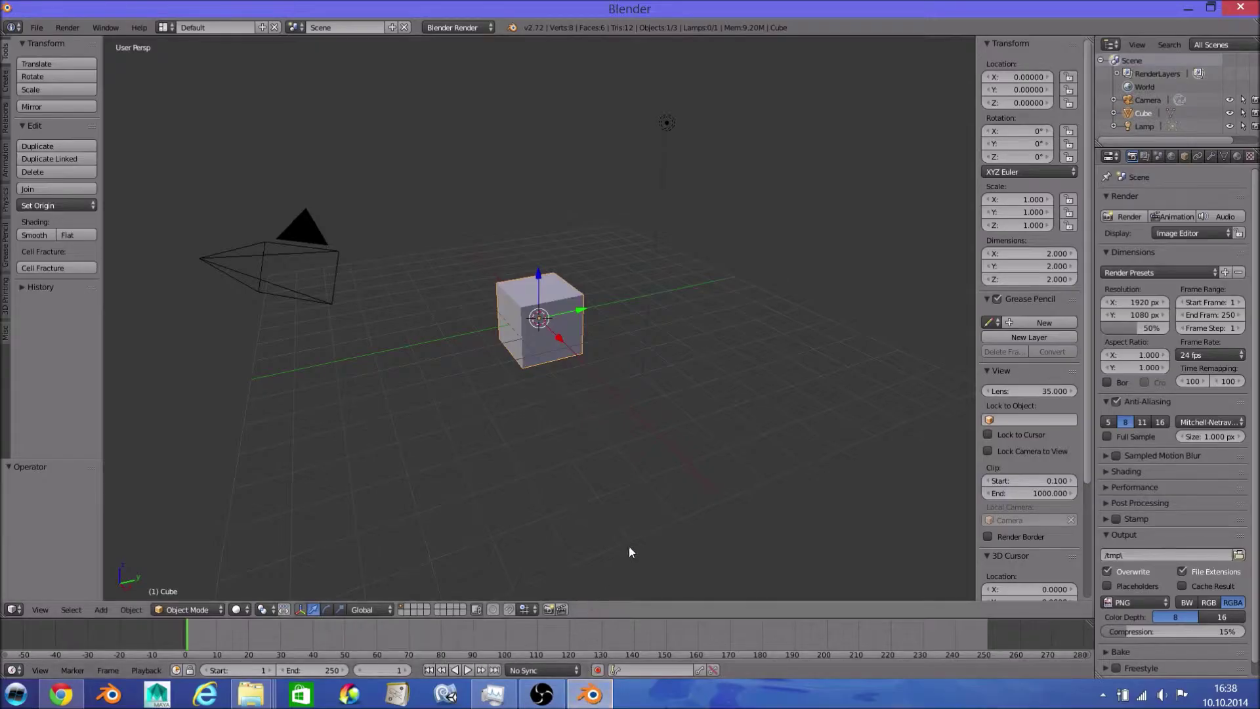
pyautogui.scroll(-4, 650, 512)
pyautogui.scroll(-5, 1024, 463)
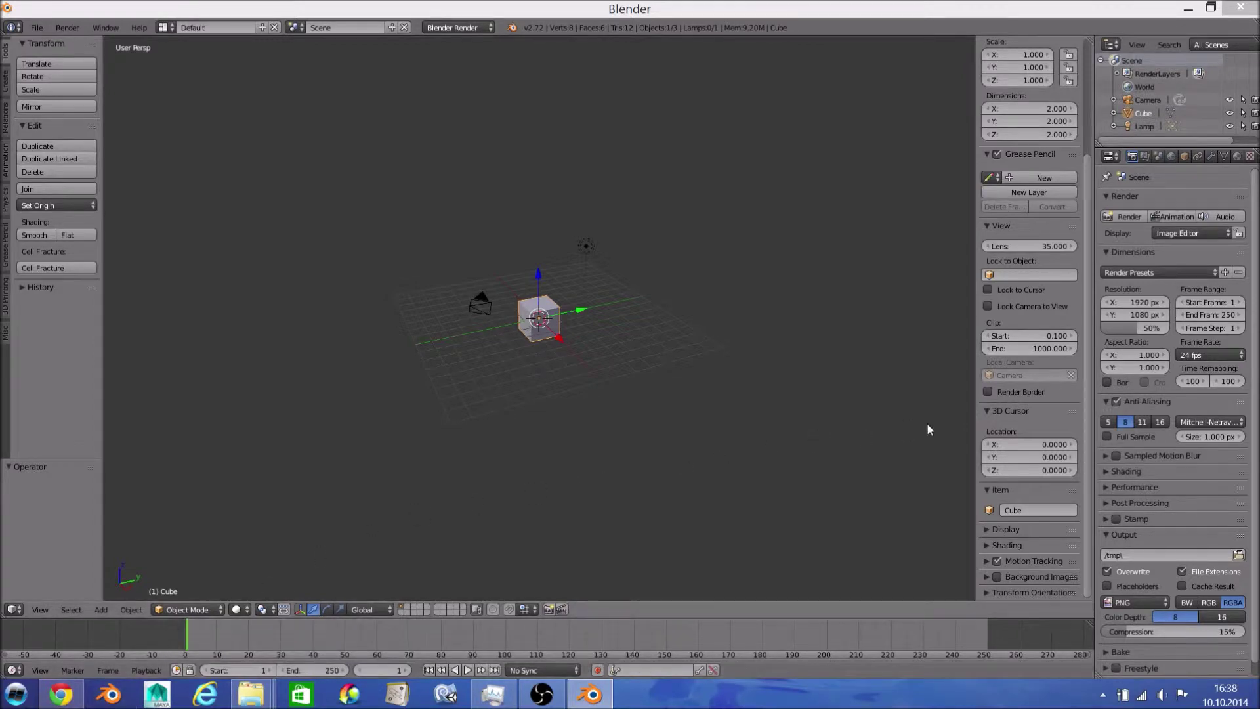
# Step: Dismiss the splash and start the Screencast Keys display in the N panel
pyautogui.press('F12')
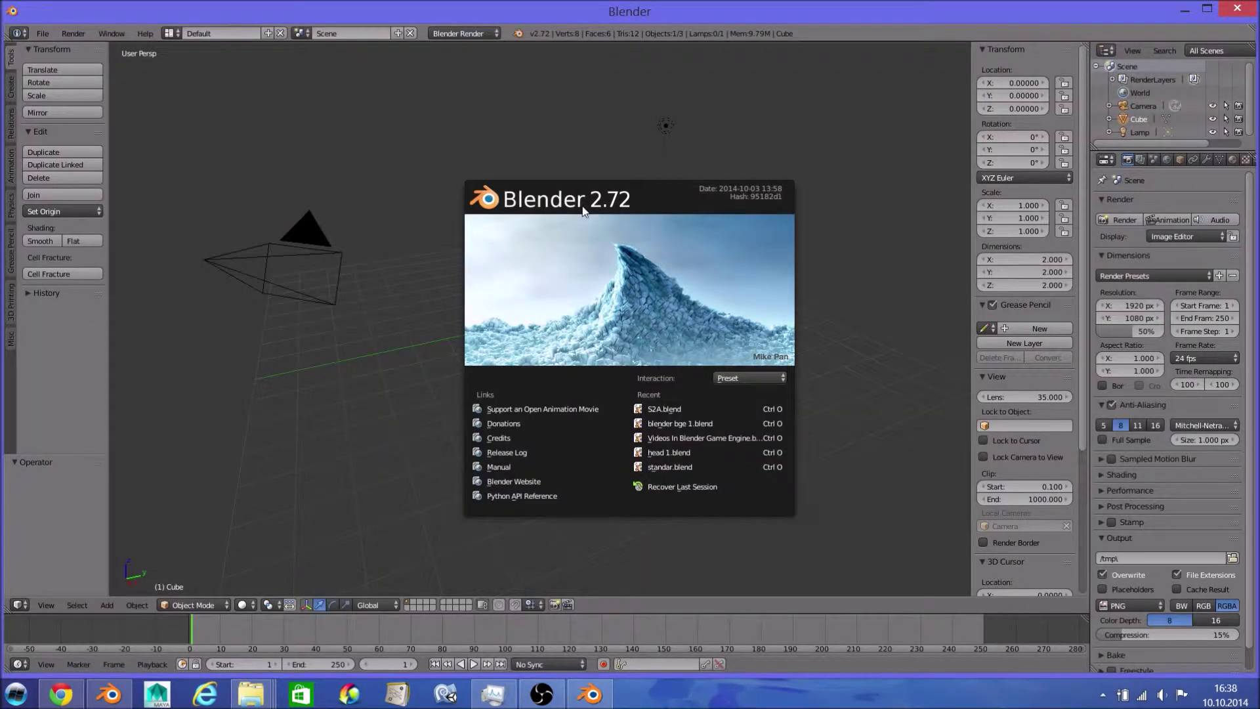
pyautogui.click(1044, 303)
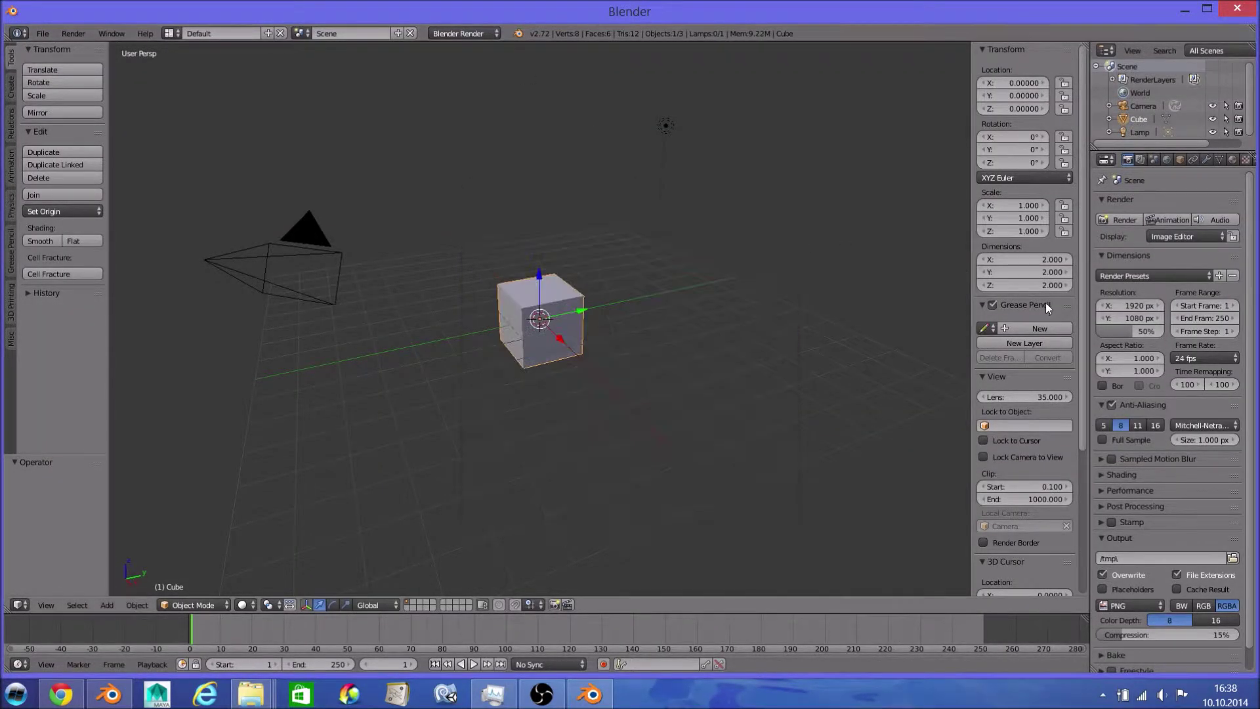
pyautogui.scroll(-3, 1045, 303)
pyautogui.scroll(-2, 1046, 306)
pyautogui.click(1034, 584)
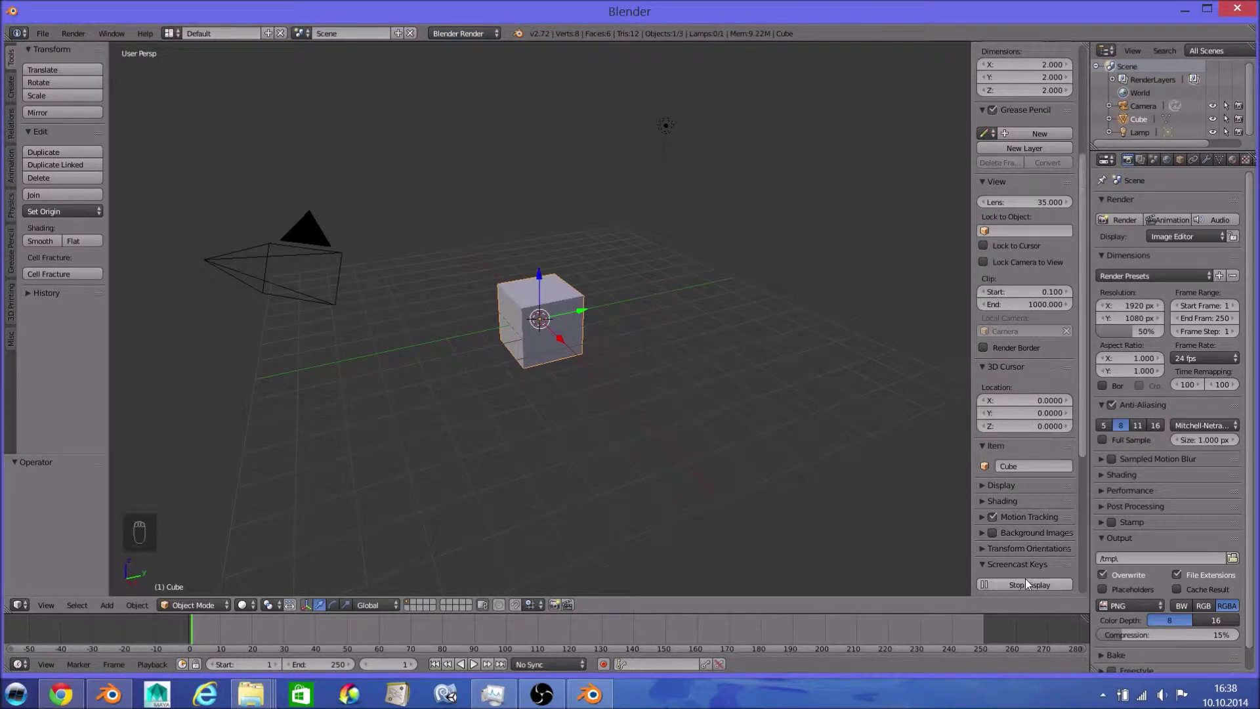
pyautogui.scroll(2, 518, 345)
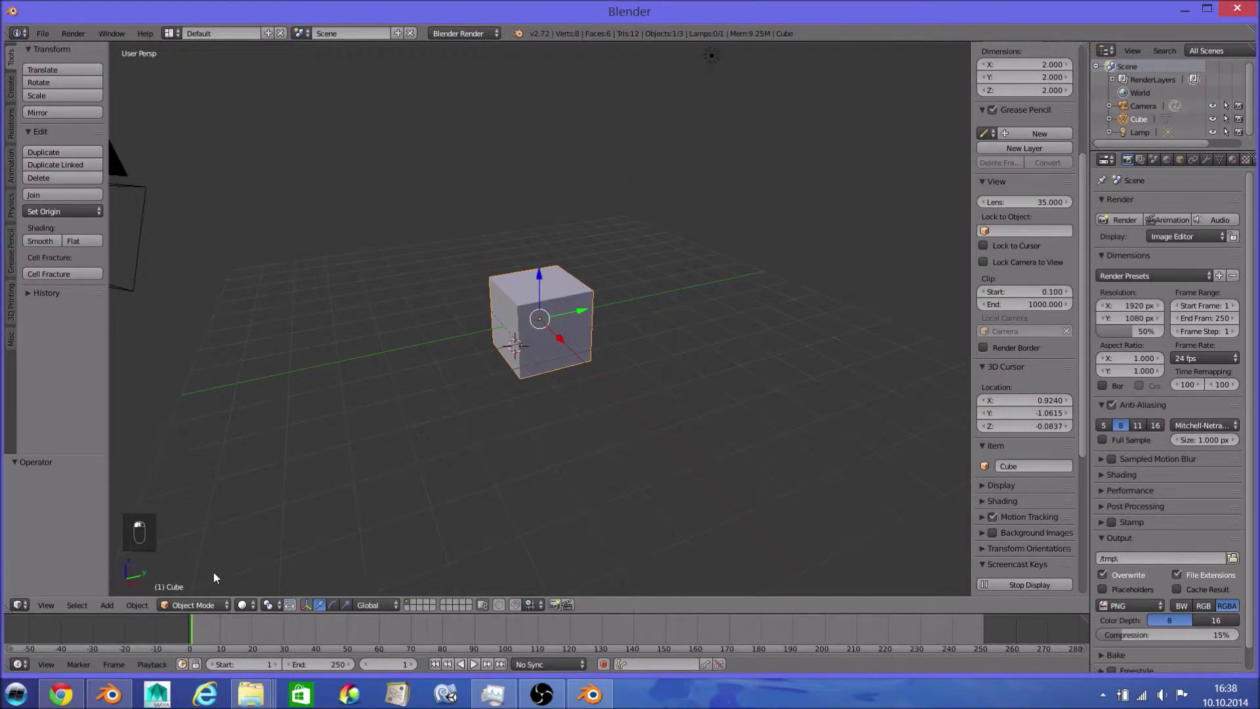
# Step: In the browser, reach the archive of older Blender releases from blender.org
pyautogui.moveTo(61, 694)
pyautogui.click(104, 601)
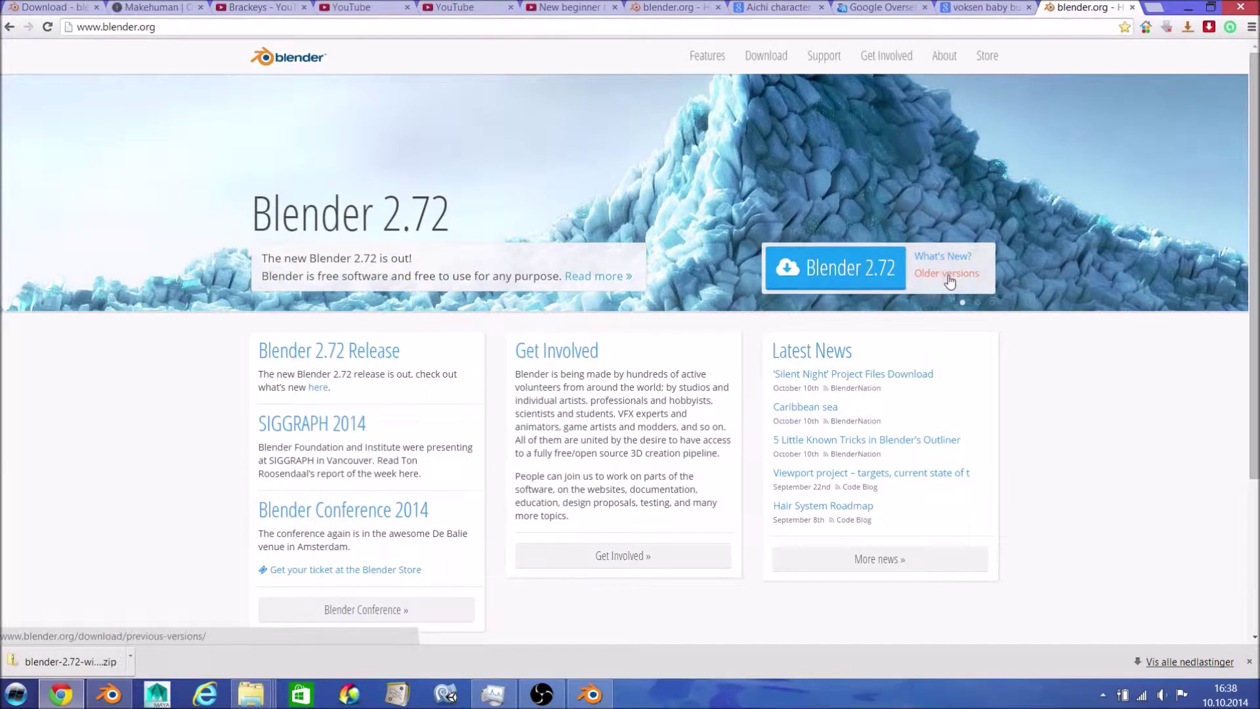
pyautogui.click(948, 281)
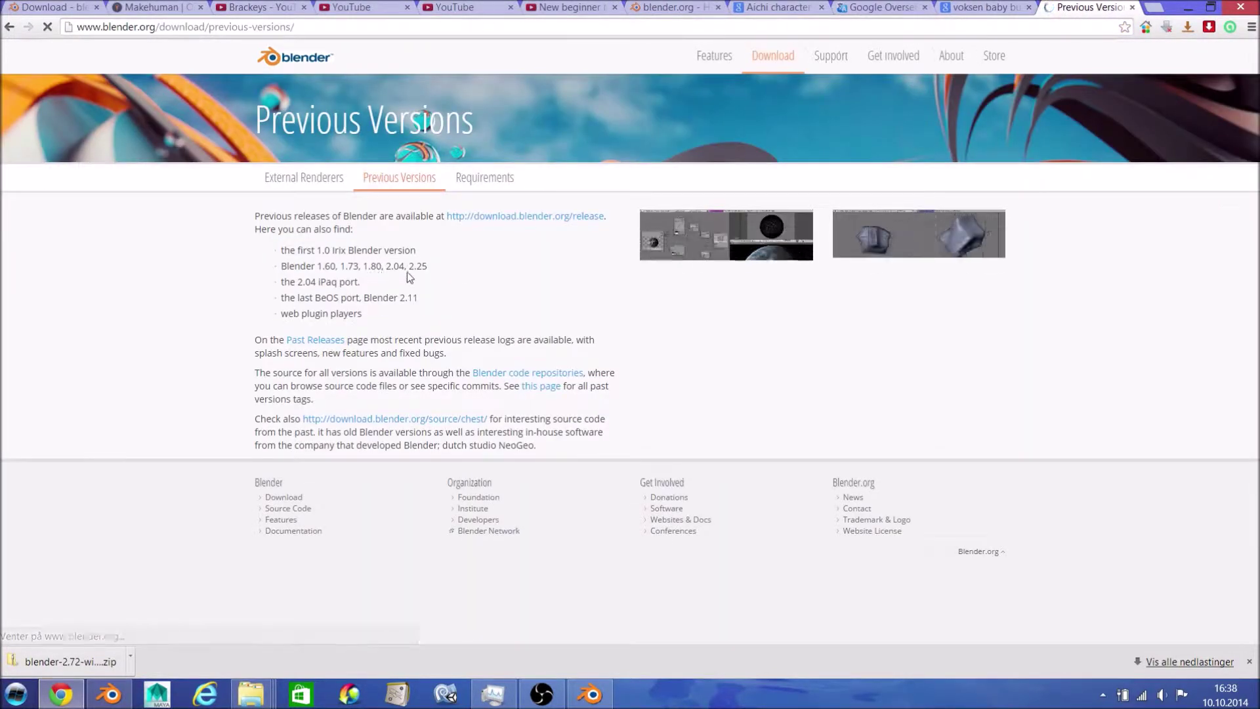
pyautogui.click(537, 224)
pyautogui.scroll(-3, 59, 404)
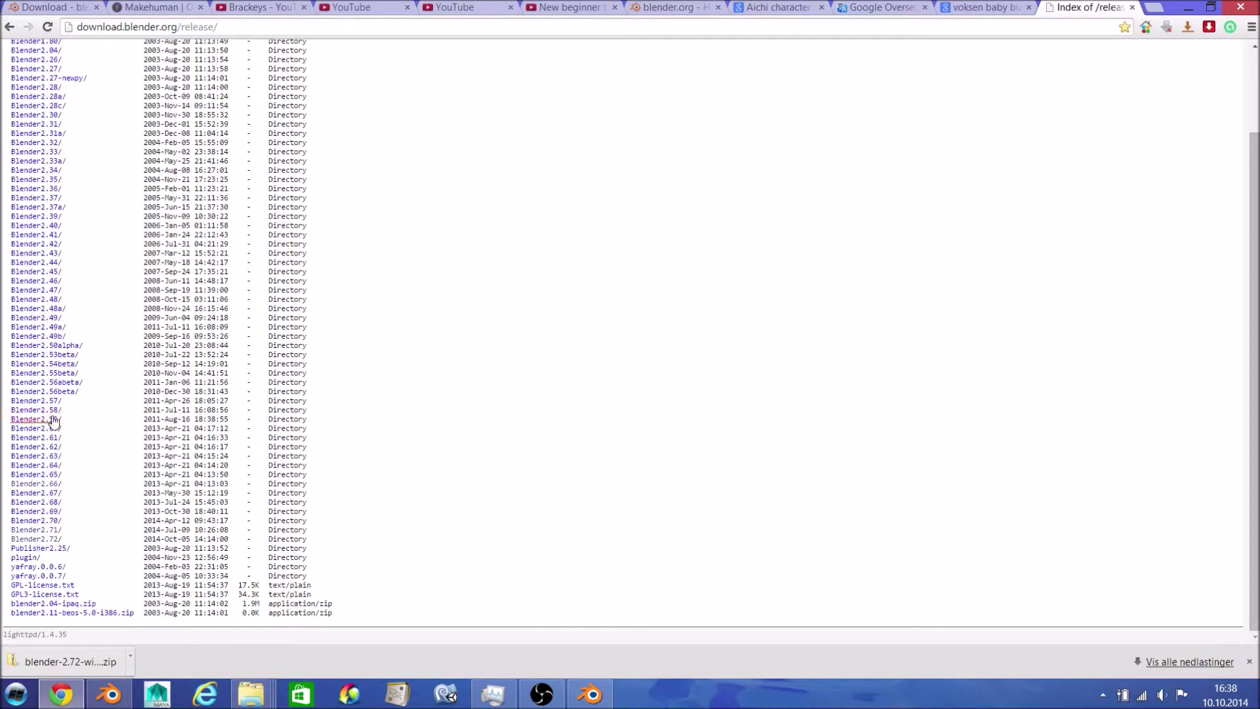
# Step: Download blender-2.71-windows64.zip from the Blender2.71 folder and return to Blender
pyautogui.click(51, 537)
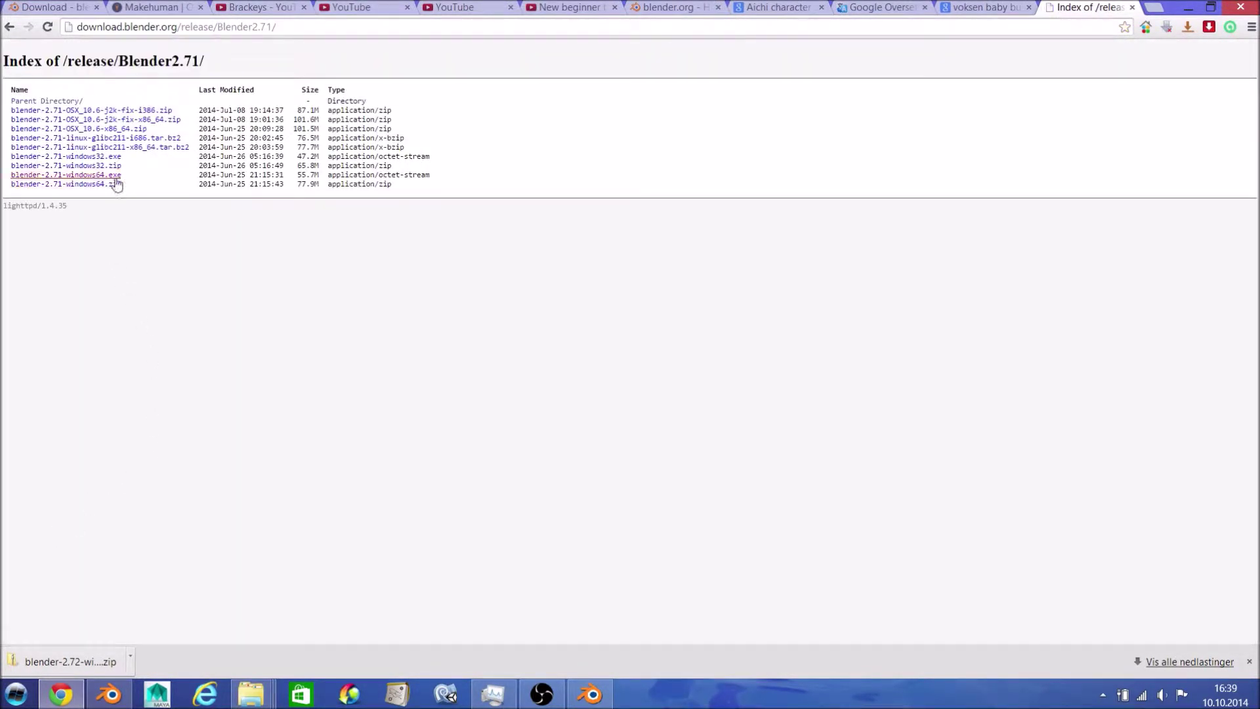
pyautogui.click(109, 187)
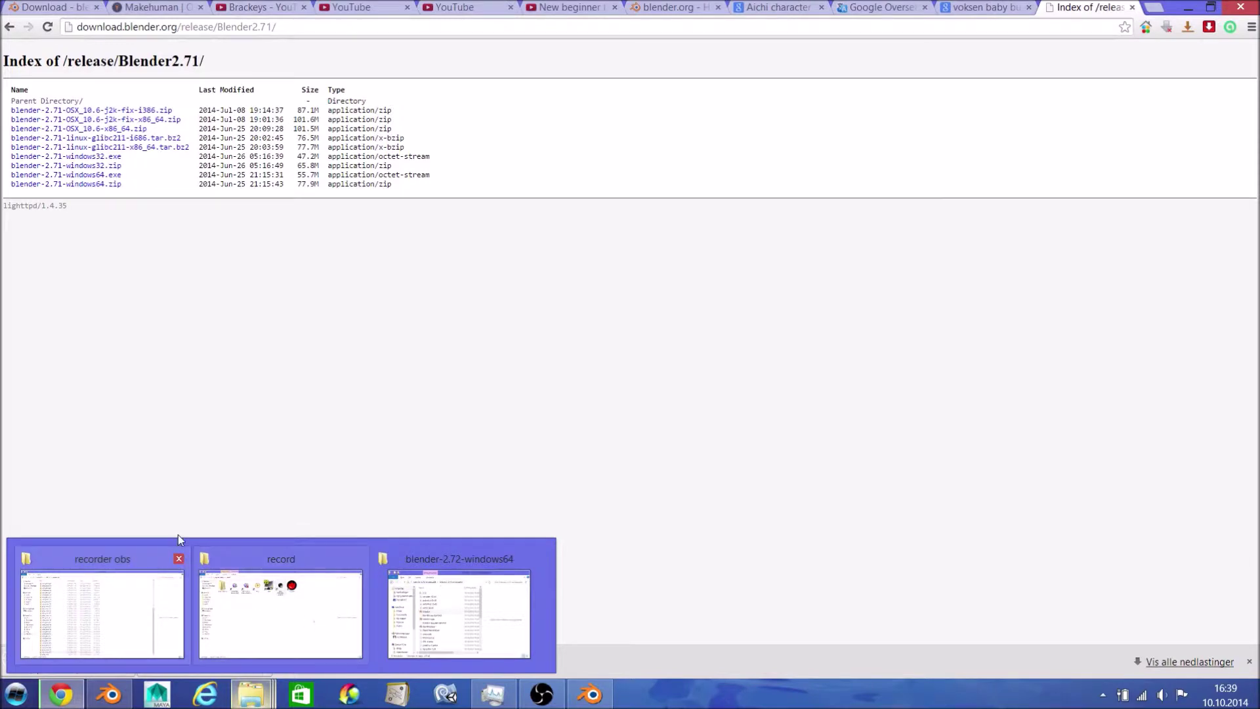
pyautogui.click(108, 694)
pyautogui.scroll(2, 676, 365)
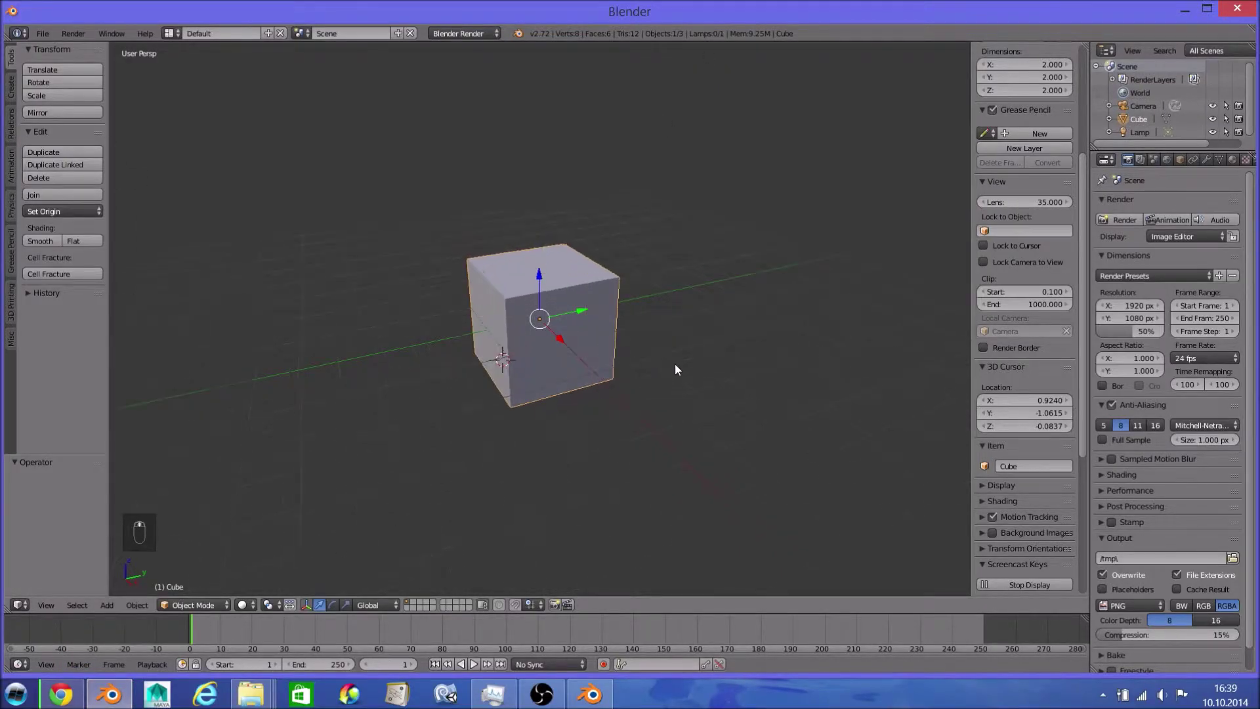
pyautogui.scroll(2, 675, 366)
pyautogui.scroll(-3, 675, 365)
pyautogui.scroll(-1, 676, 365)
pyautogui.scroll(2, 640, 356)
pyautogui.scroll(-2, 640, 353)
pyautogui.scroll(2, 640, 352)
pyautogui.click(63, 696)
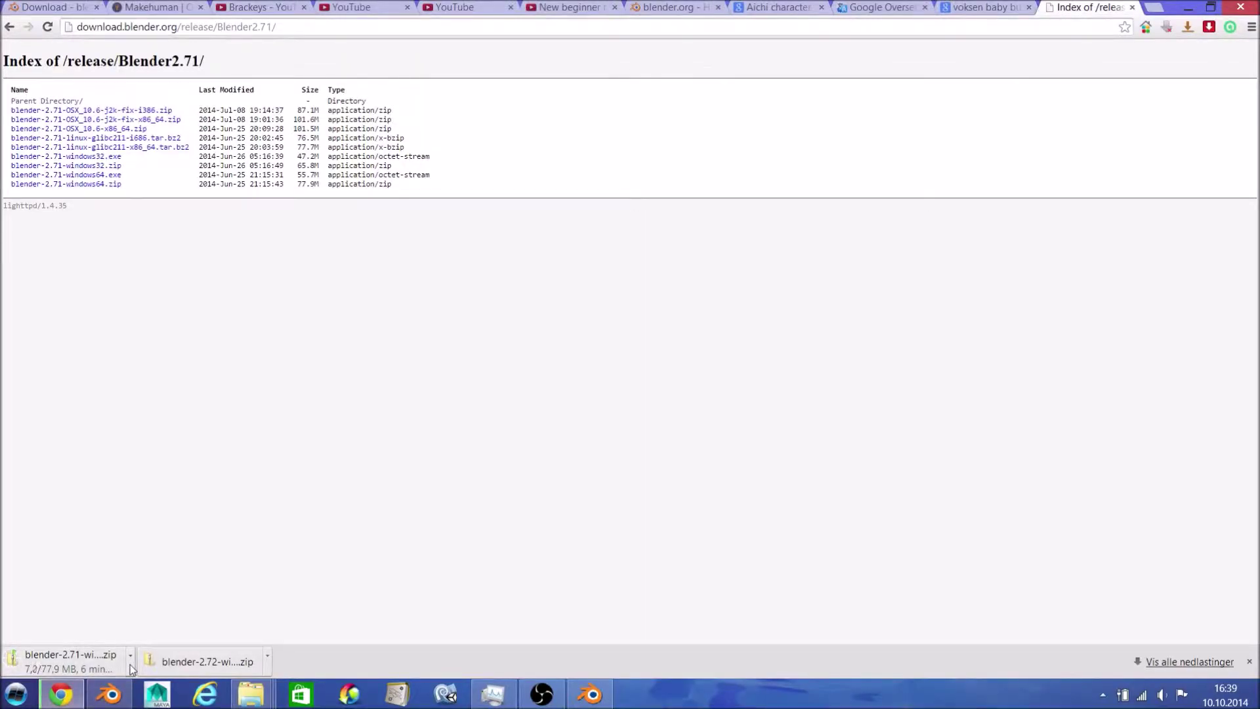
pyautogui.click(175, 660)
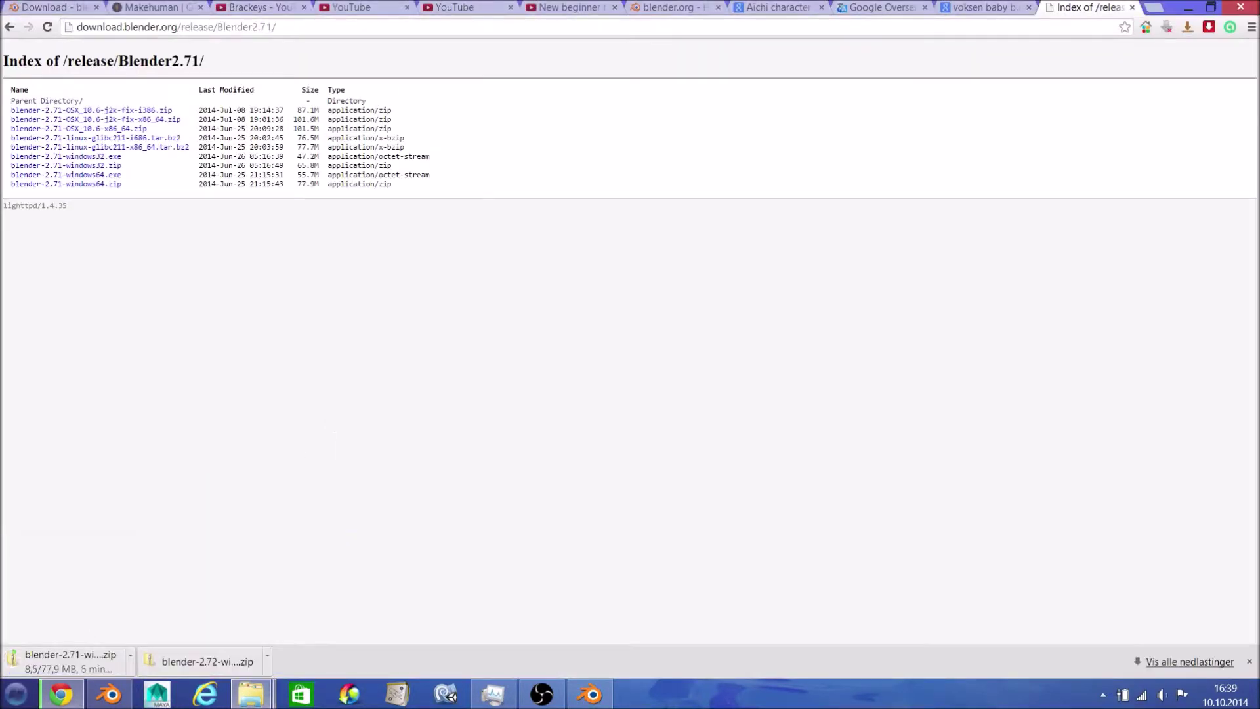
pyautogui.click(79, 689)
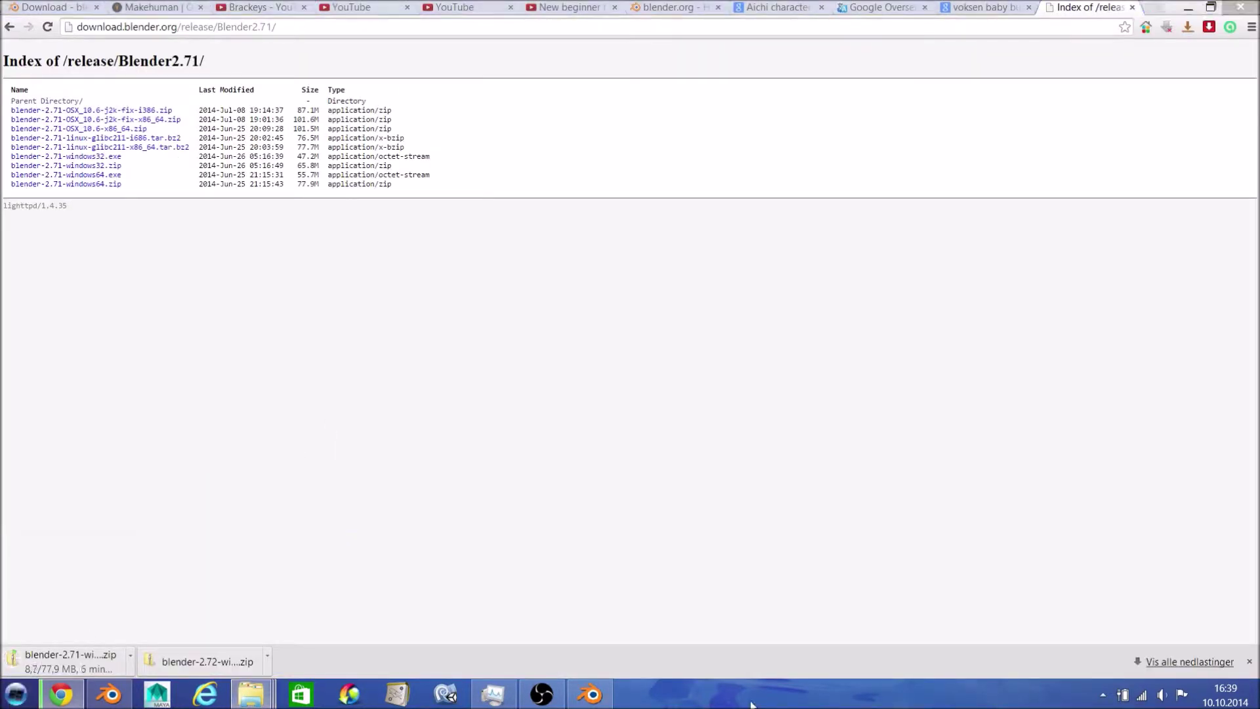
pyautogui.click(22, 701)
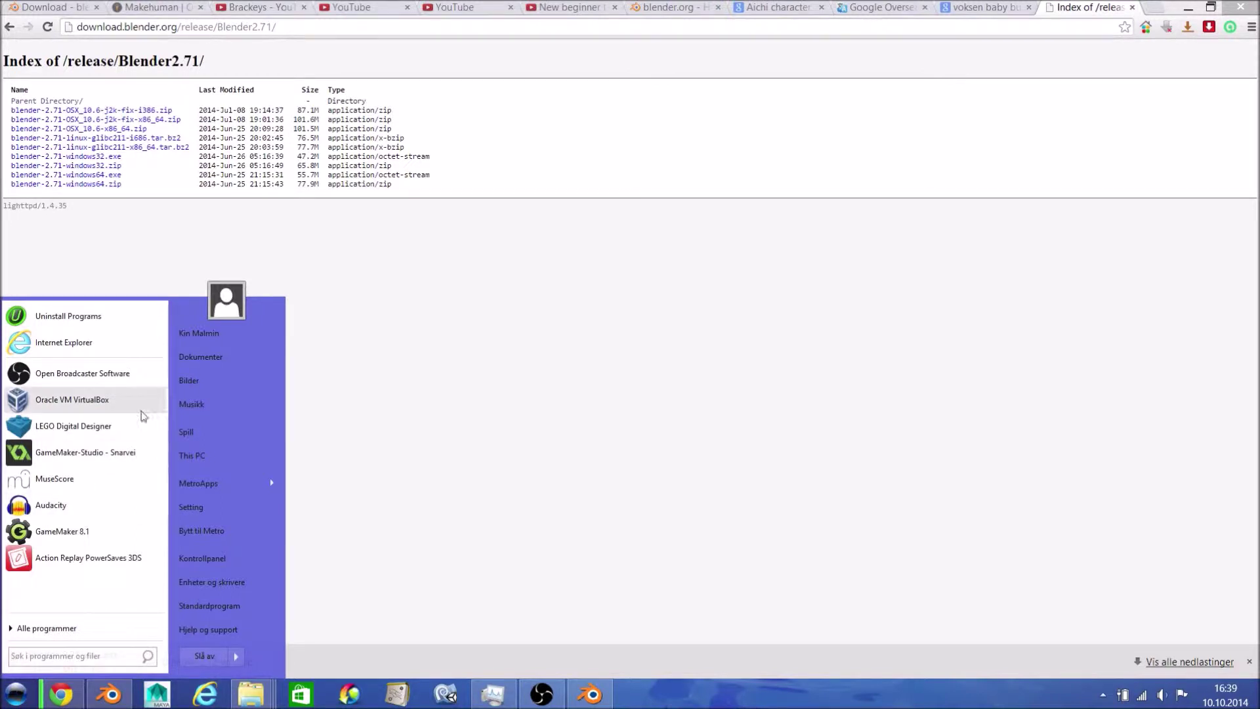
pyautogui.write('blender')
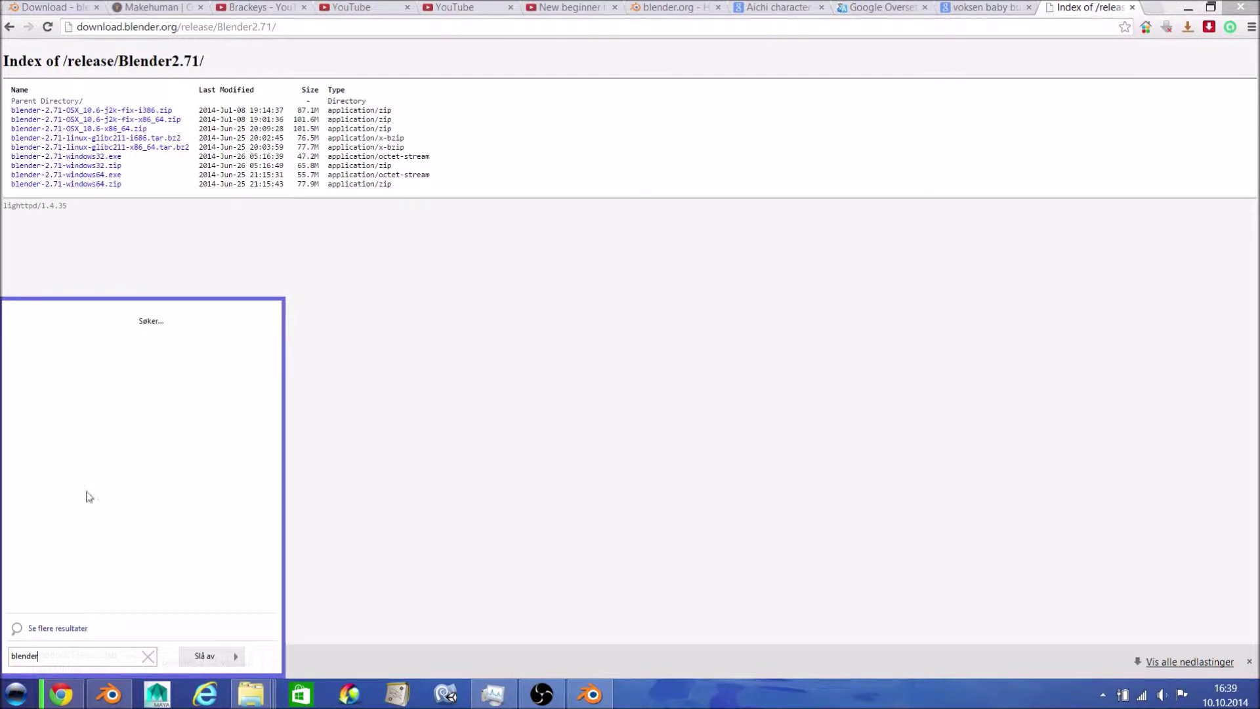
# Step: Abandon the Start menu search and bring up File Explorer on Denne PCen with Win+E
pyautogui.click(348, 518)
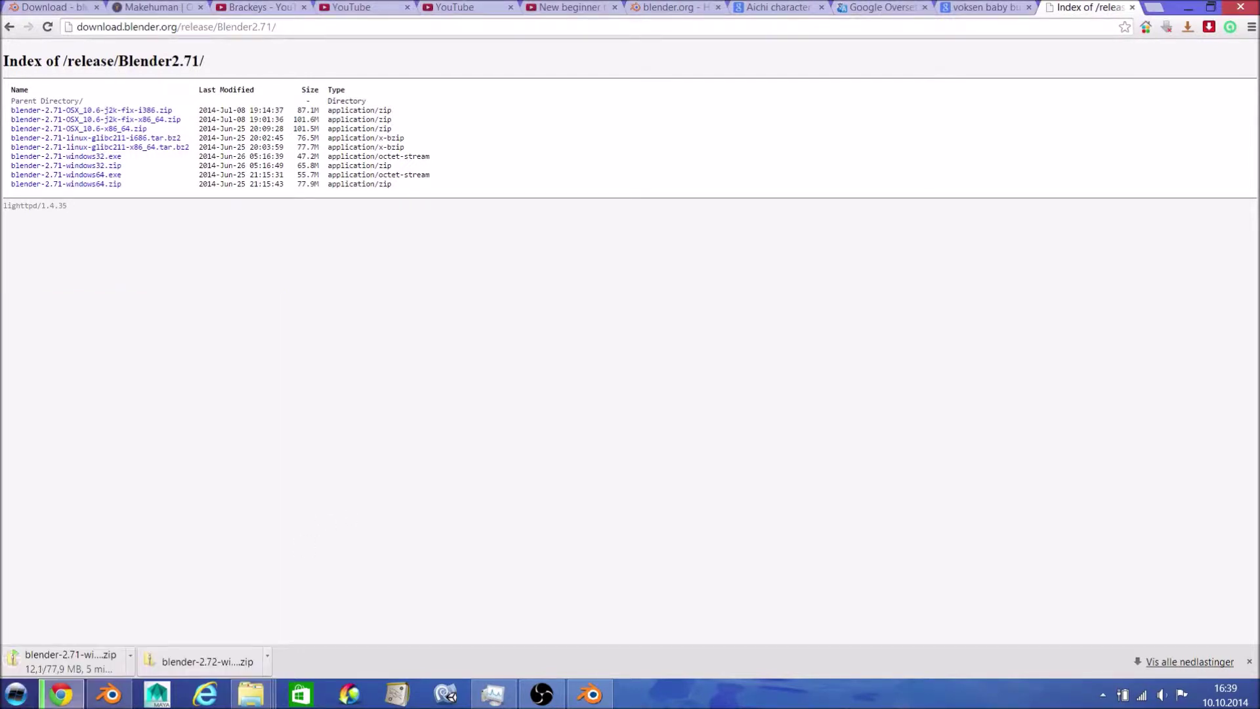
pyautogui.click(16, 694)
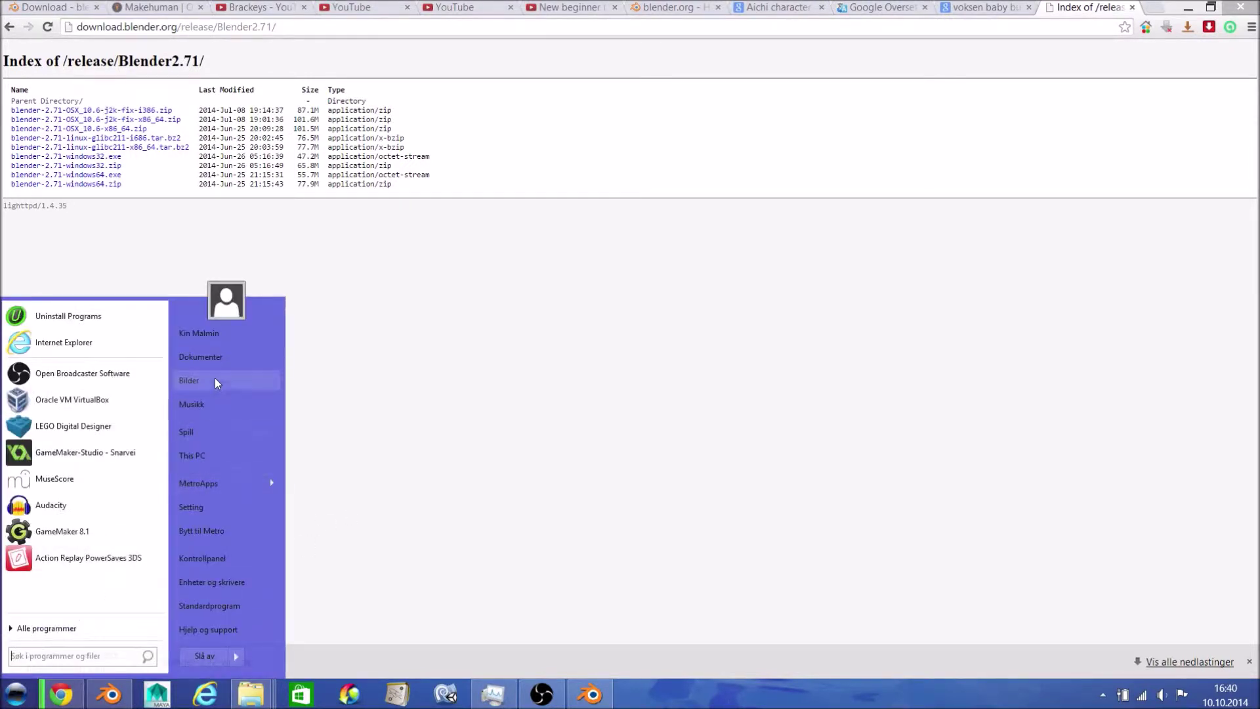
pyautogui.press('Escape')
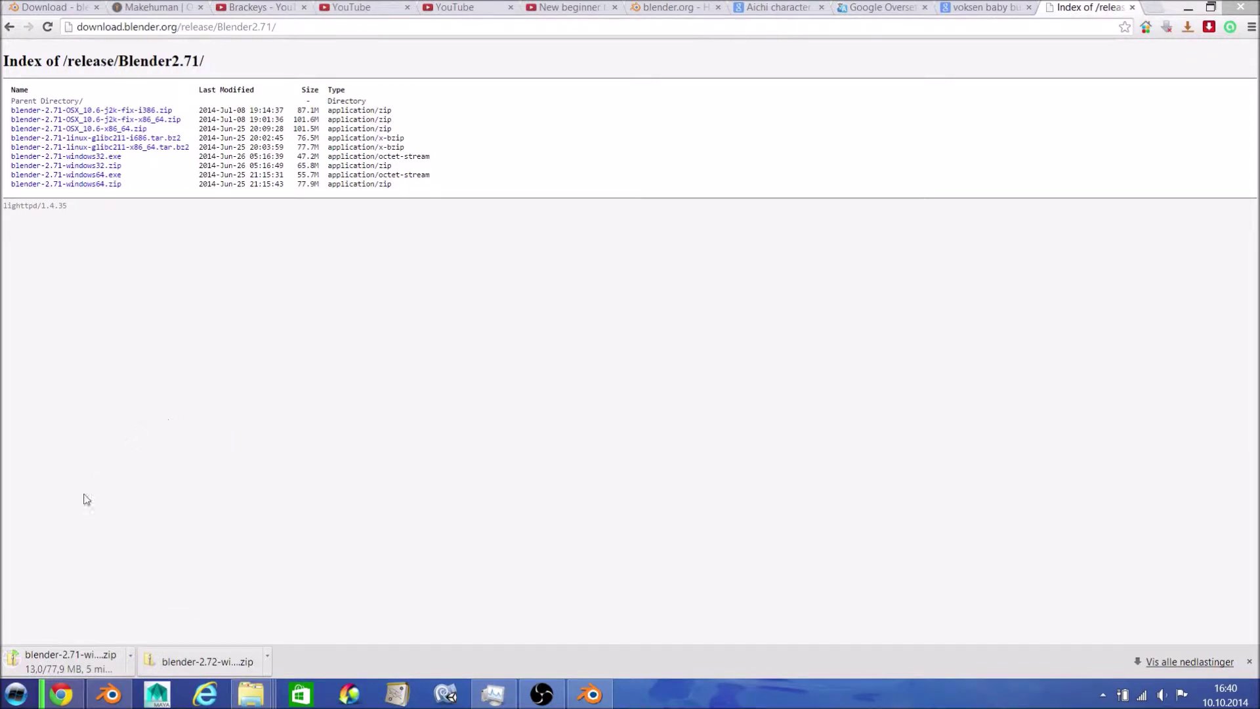
pyautogui.press('super+e')
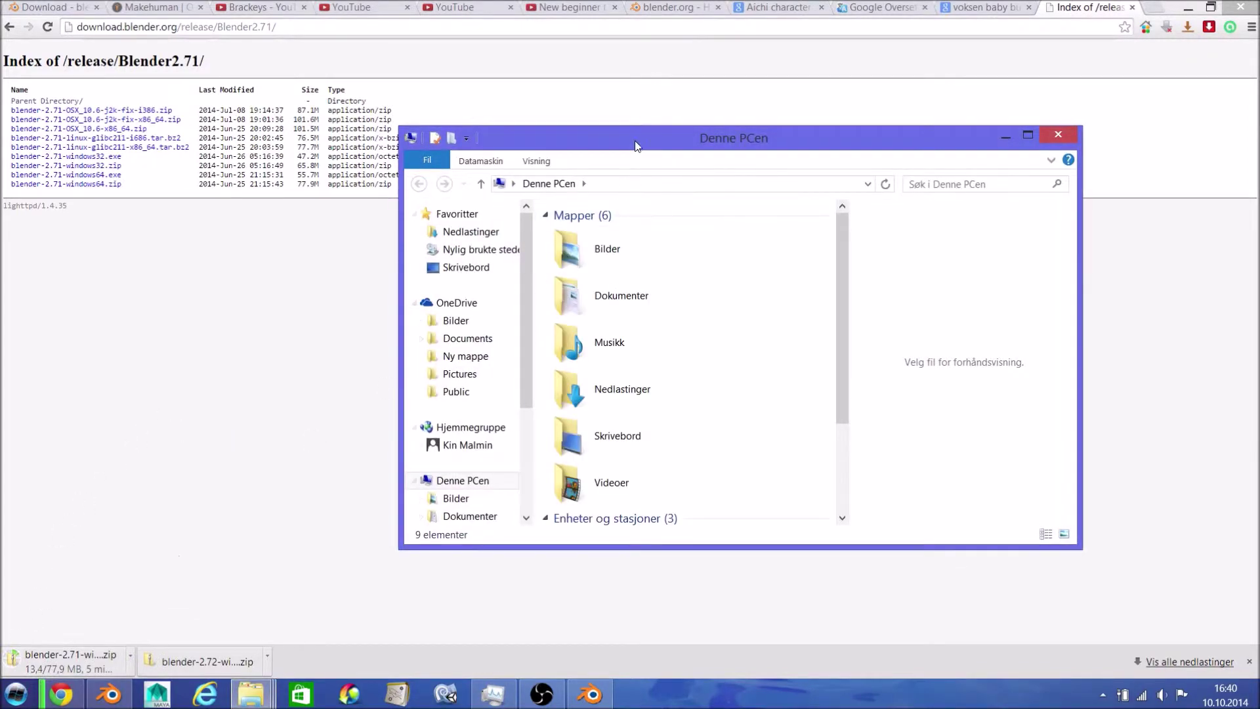
# Step: Navigate OS (C:) > programfiler > Blender Foundation > Blender, after a detour into Programfiler (x86)
pyautogui.moveTo(613, 136); pyautogui.dragTo(202, 123)
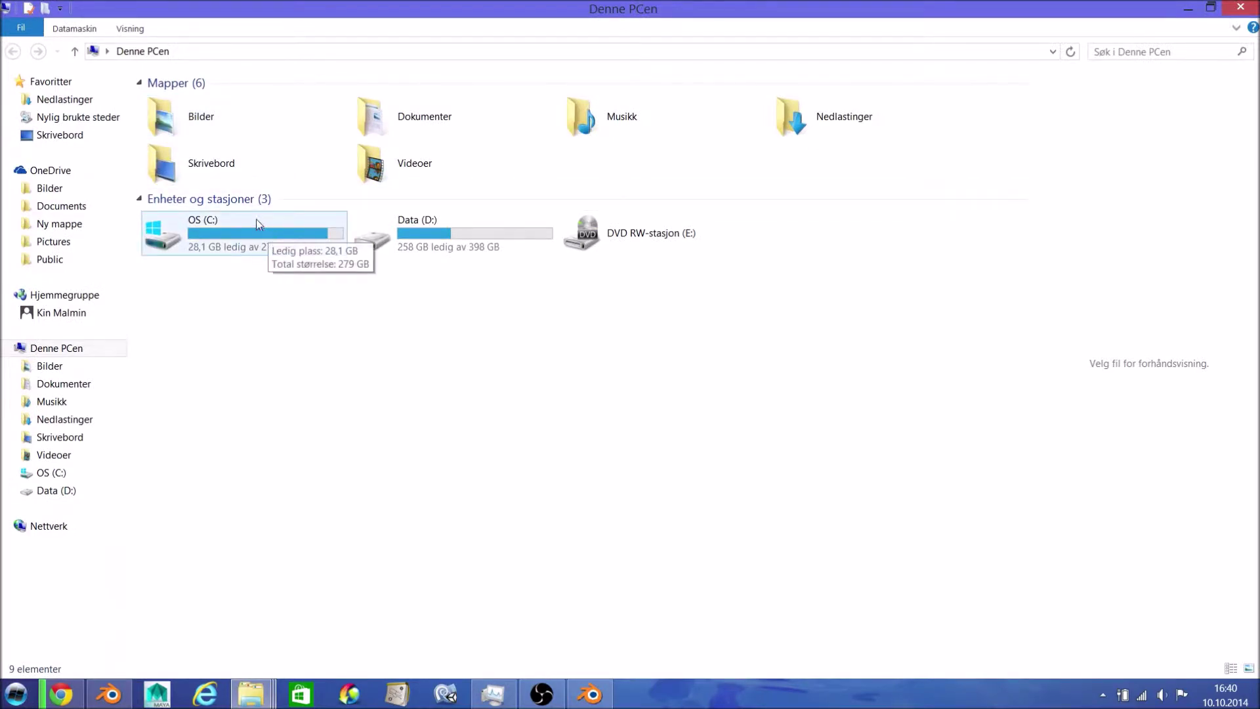
pyautogui.click(262, 252)
pyautogui.doubleClick(262, 252)
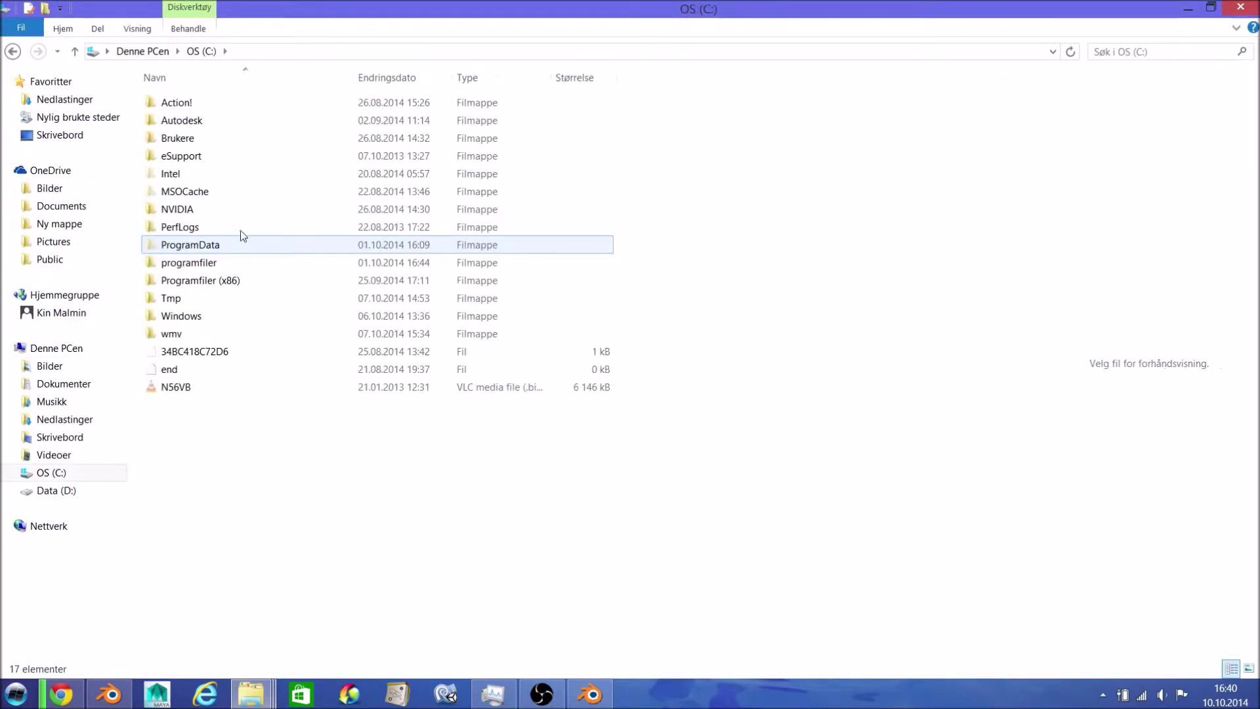
pyautogui.doubleClick(234, 286)
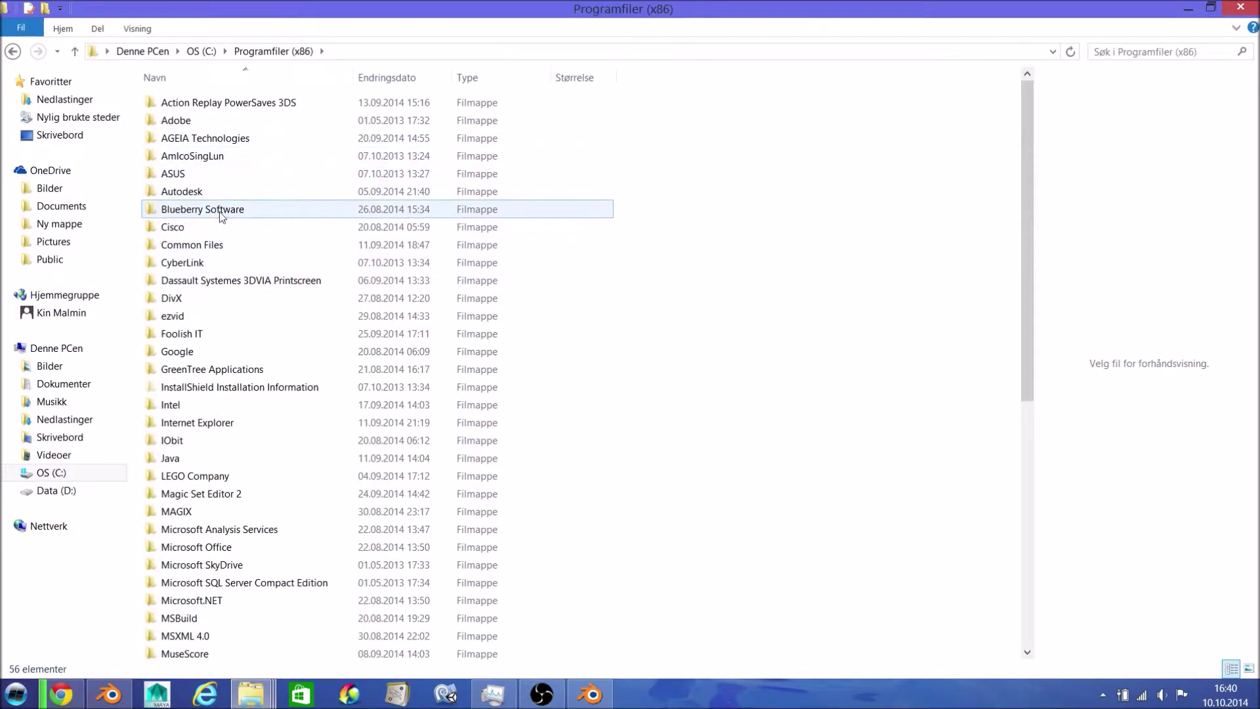
pyautogui.press('BackSpace')
pyautogui.doubleClick(189, 263)
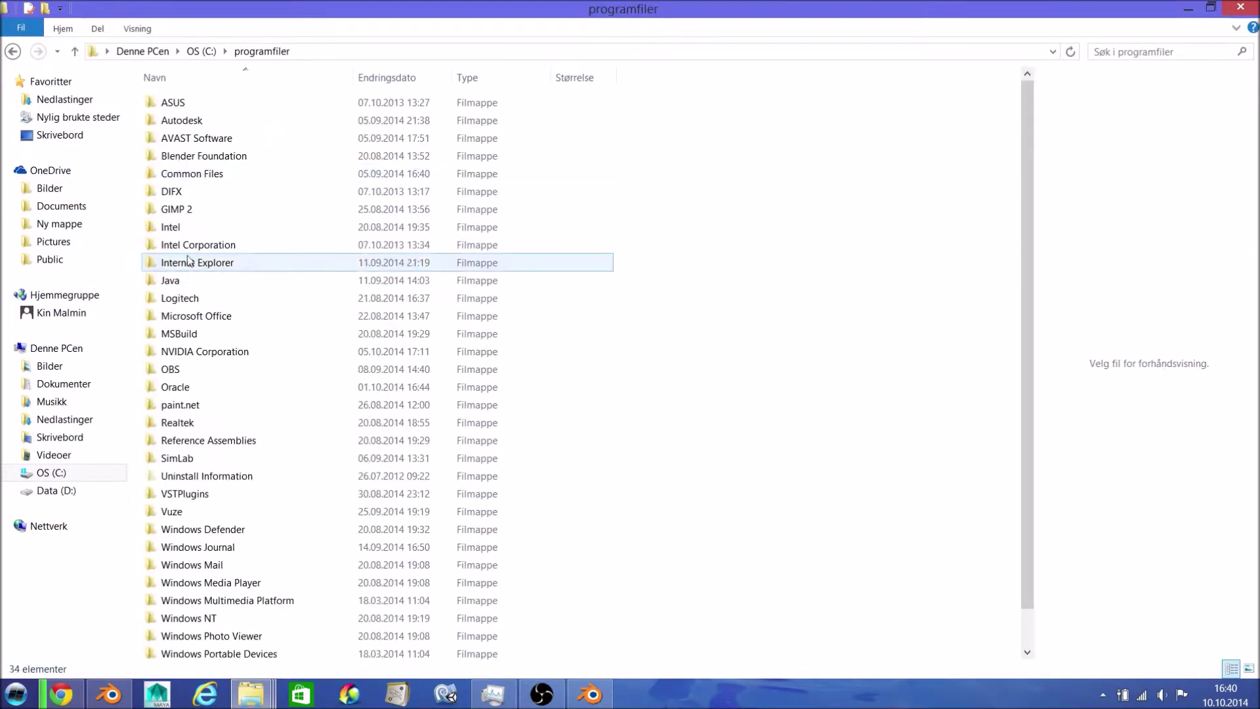
pyautogui.doubleClick(187, 156)
pyautogui.doubleClick(186, 105)
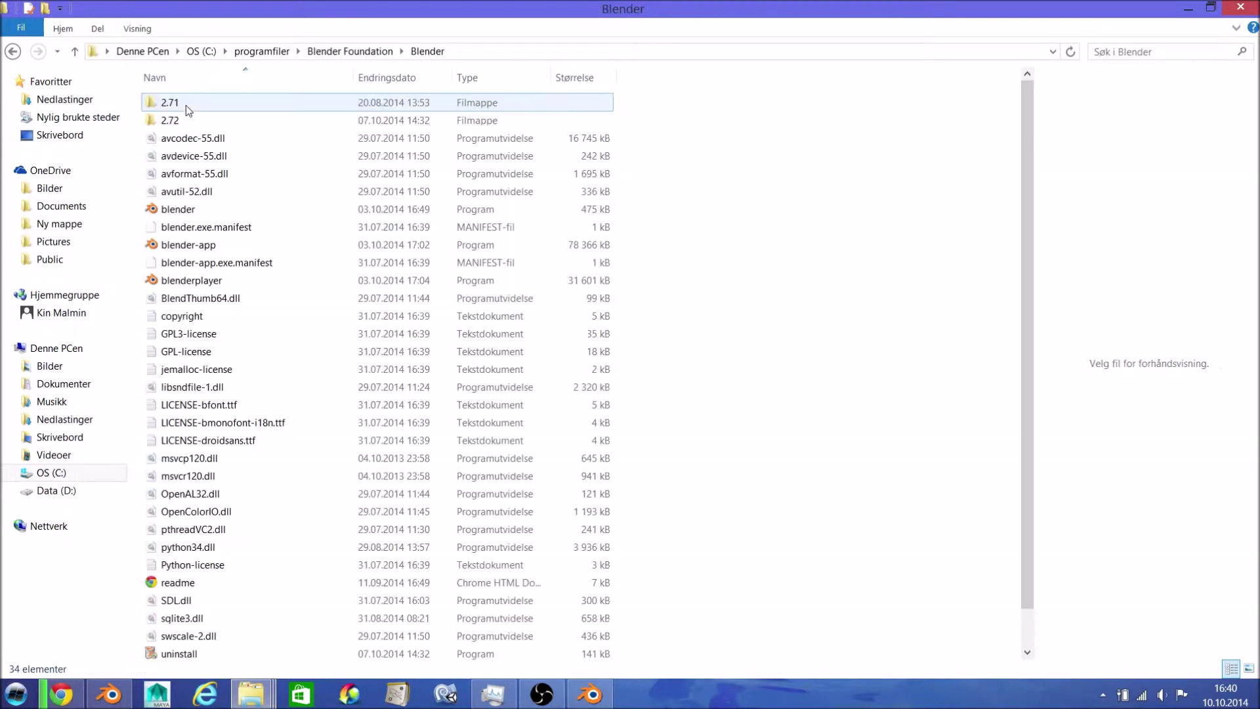
# Step: Check the 2.71 scripts folder and settle on the 2.71 install folder
pyautogui.doubleClick(186, 119)
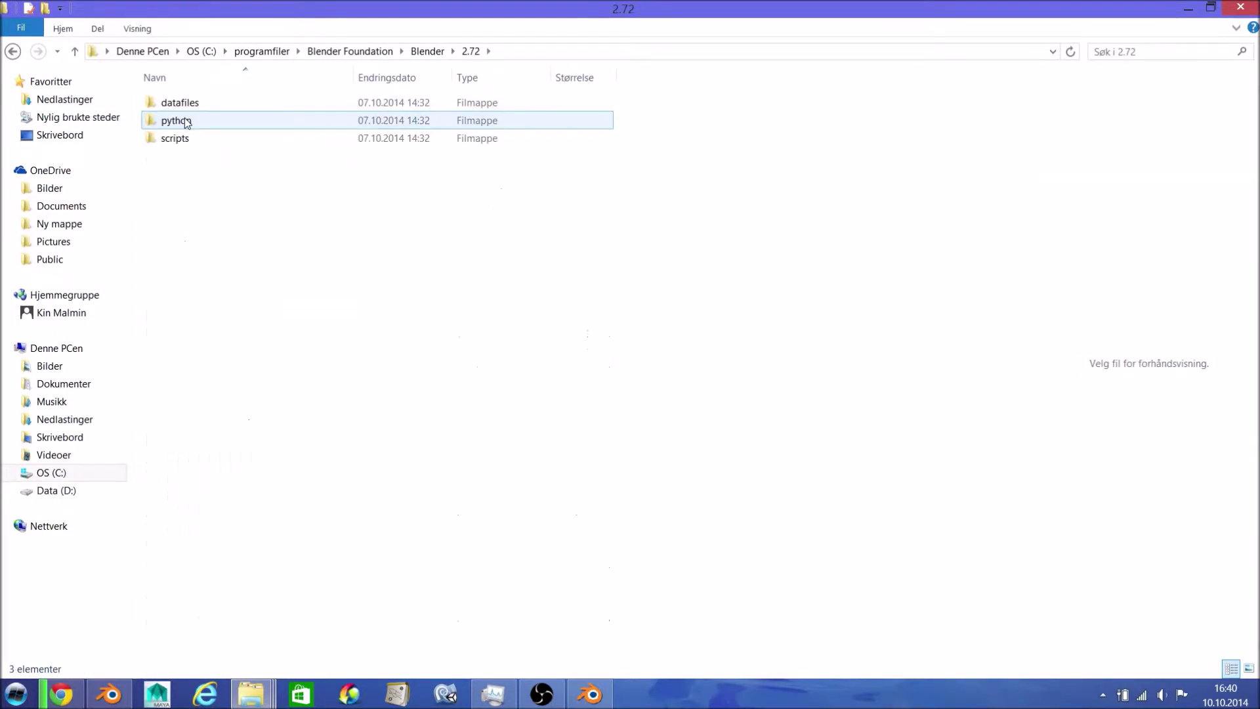
pyautogui.press('BackSpace')
pyautogui.doubleClick(179, 102)
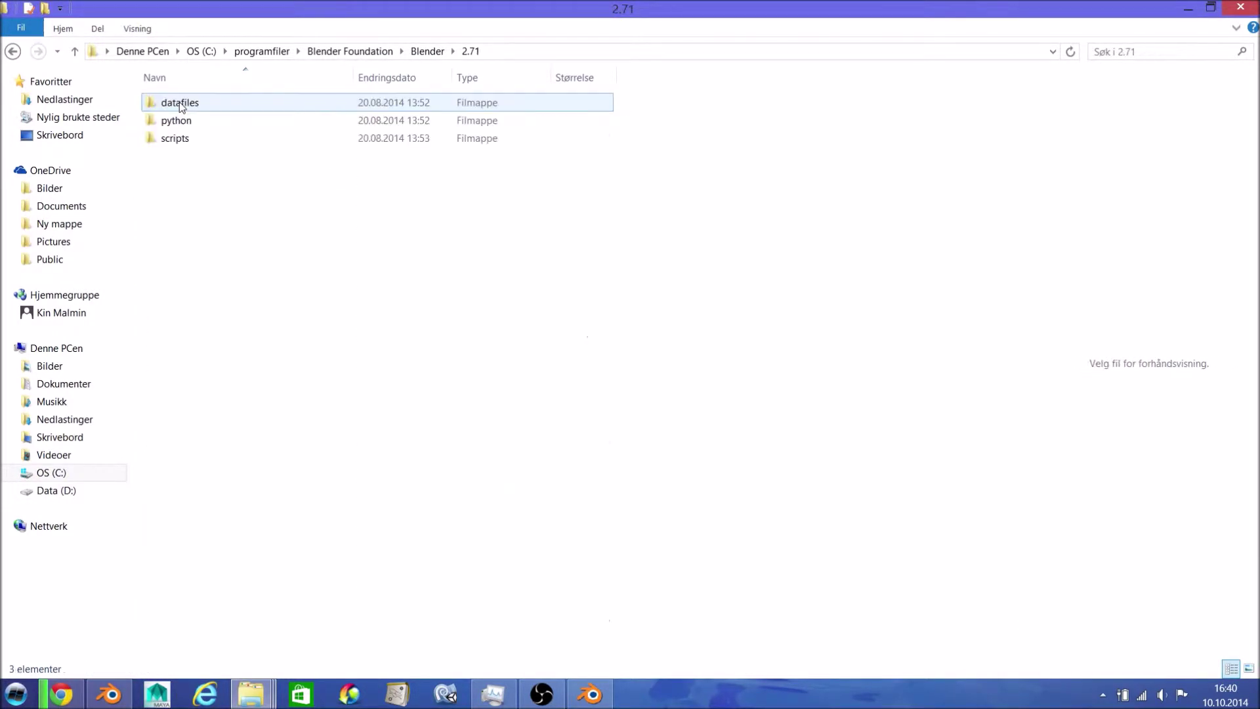
pyautogui.doubleClick(183, 138)
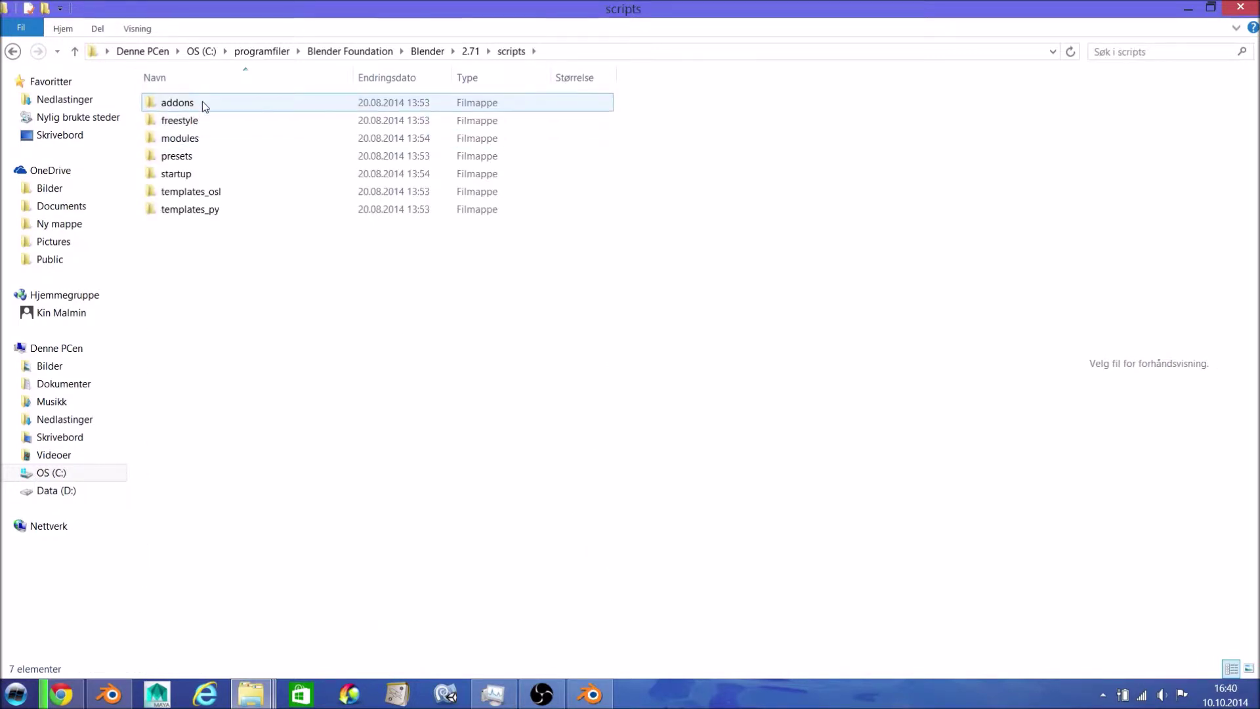
pyautogui.press('BackSpace')
# Step: Show the expanded Screencast Keys entry in User Preferences > Addons with Testing level included
pyautogui.click(108, 694)
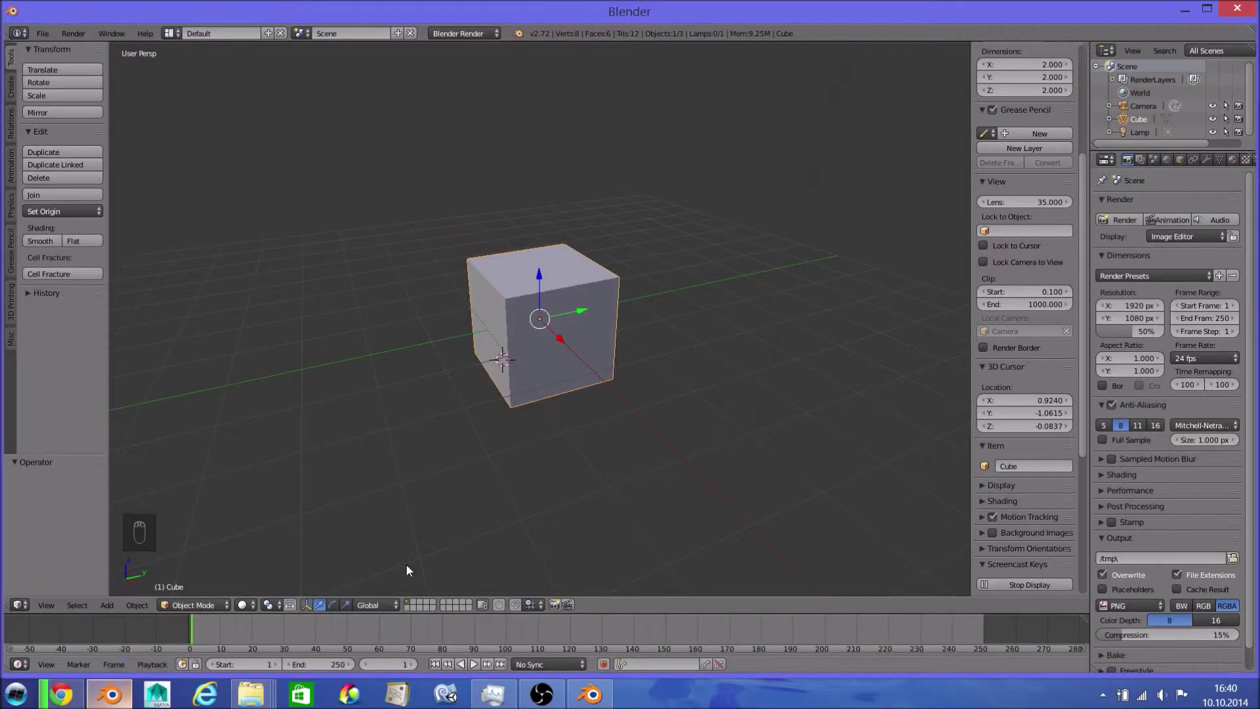
pyautogui.scroll(-4, 1037, 547)
pyautogui.scroll(-1, 994, 483)
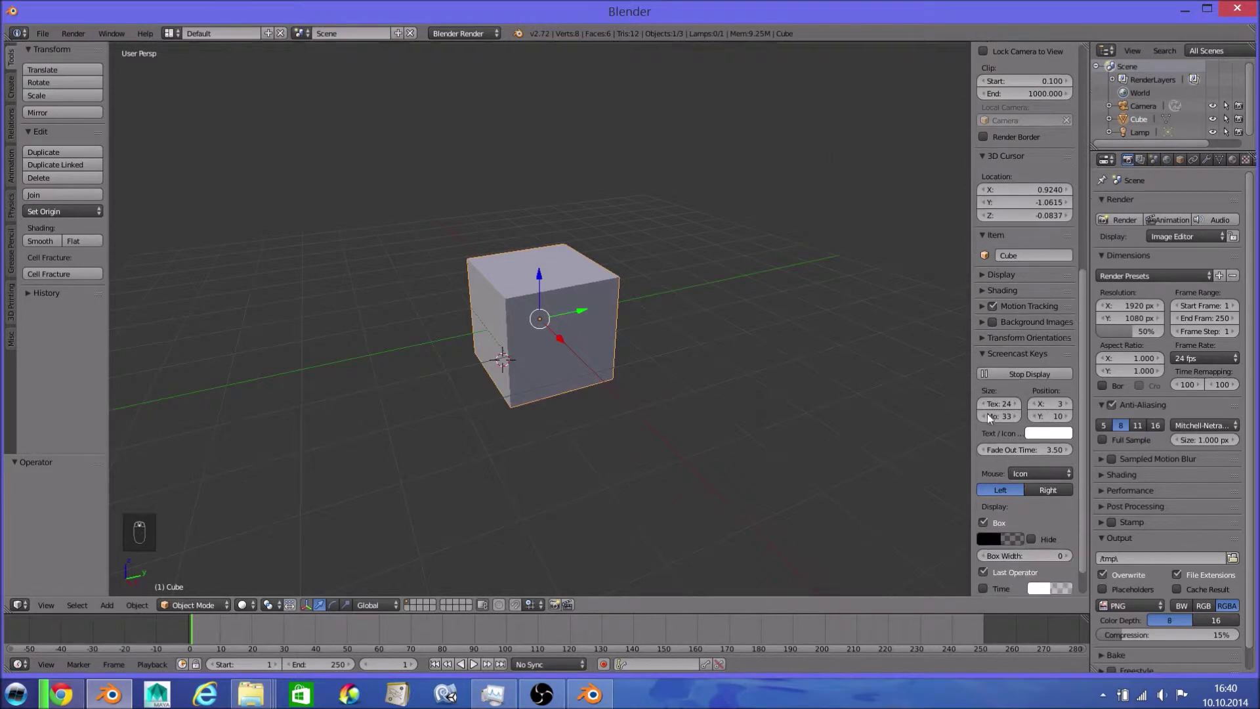
pyautogui.click(39, 33)
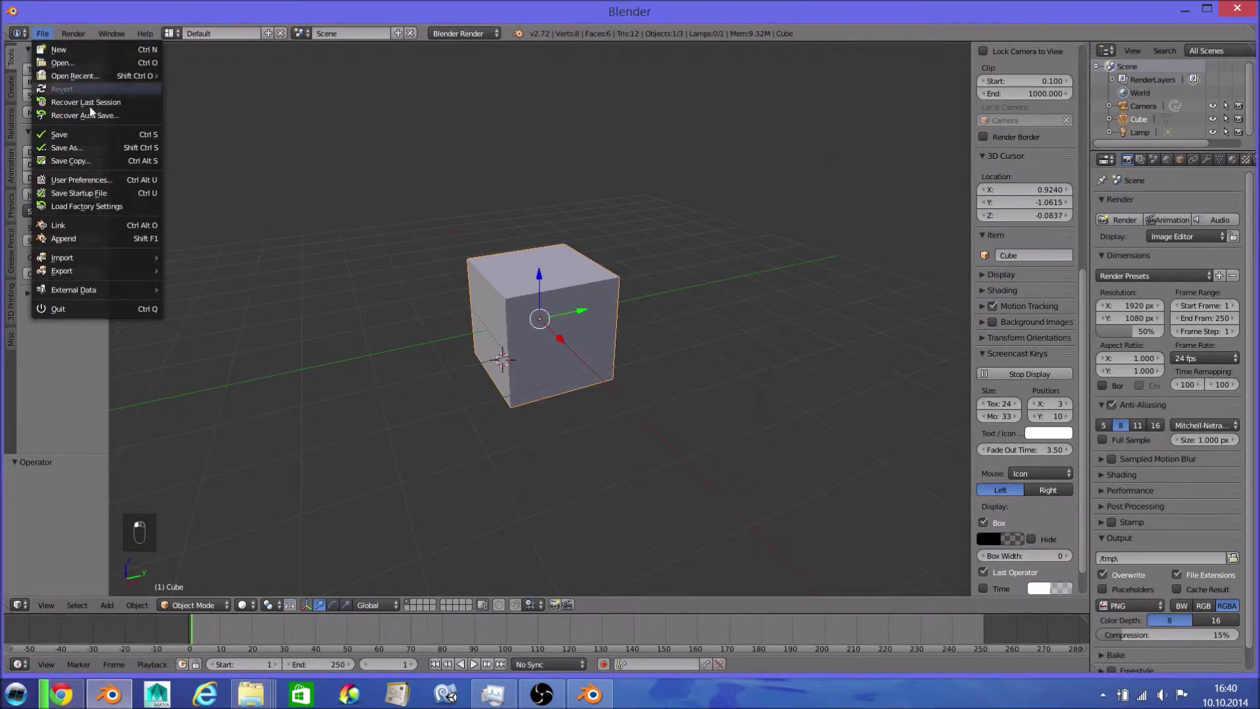
pyautogui.click(81, 179)
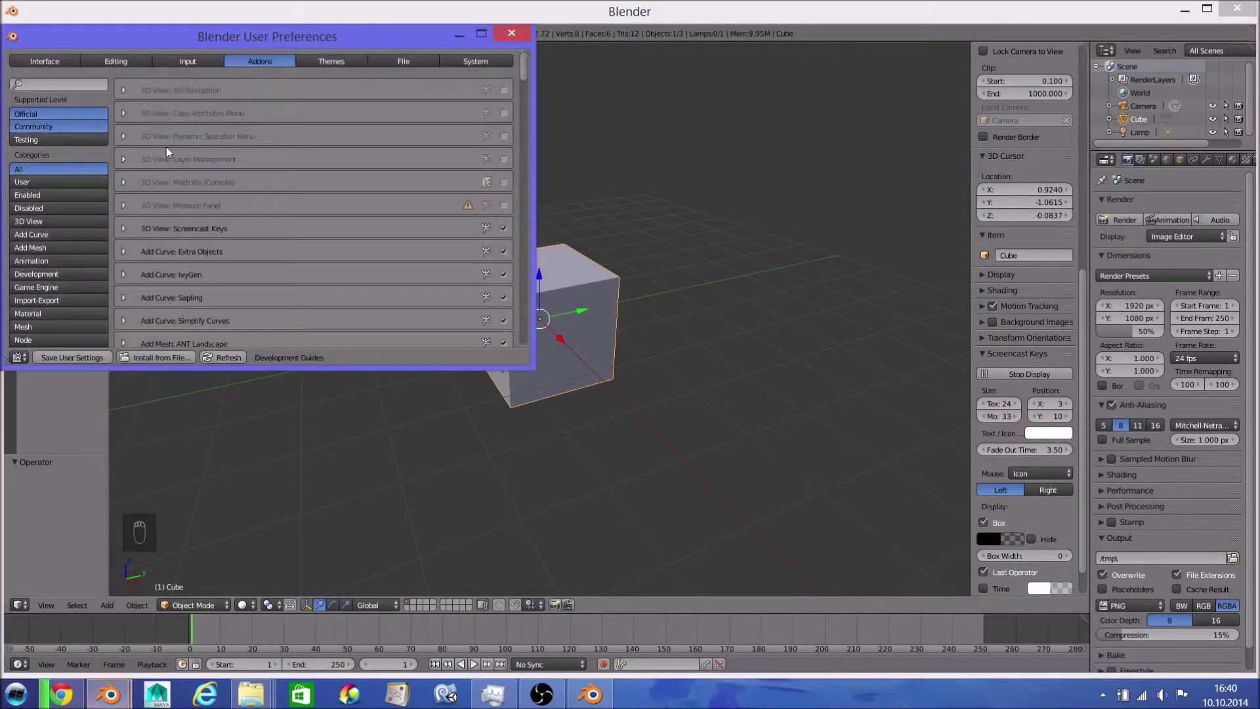
pyautogui.doubleClick(200, 36)
pyautogui.click(96, 109)
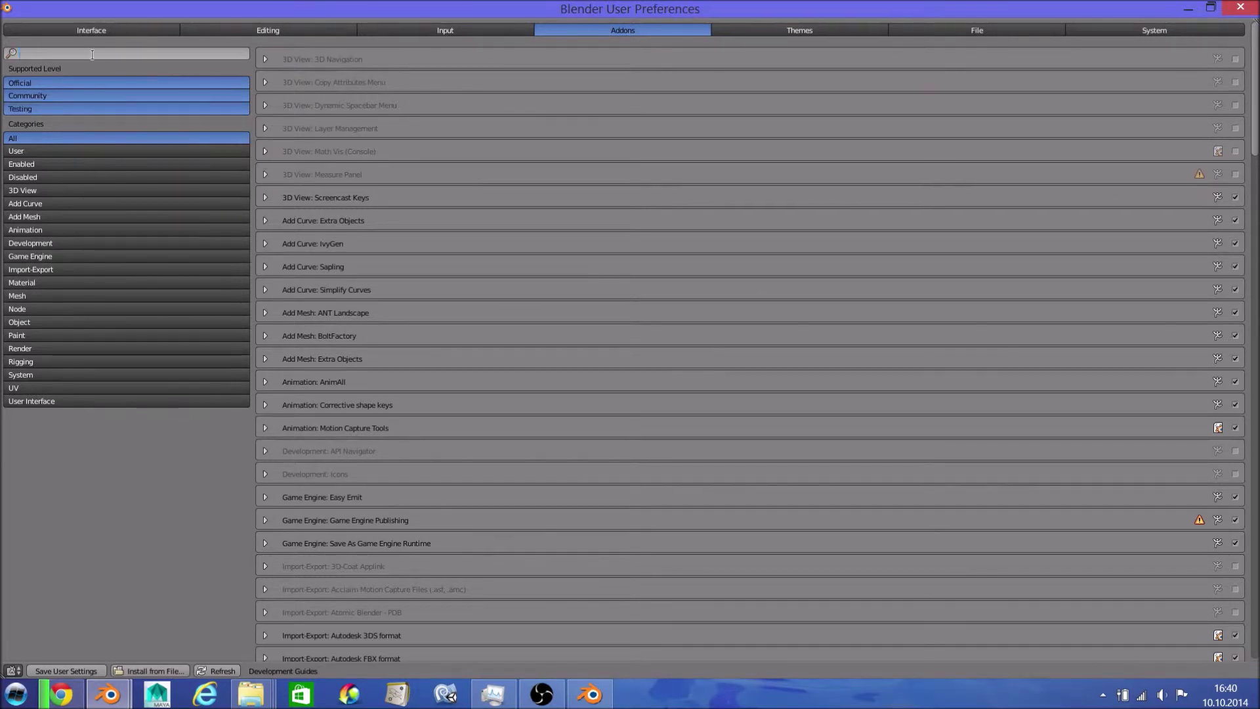
pyautogui.write('key')
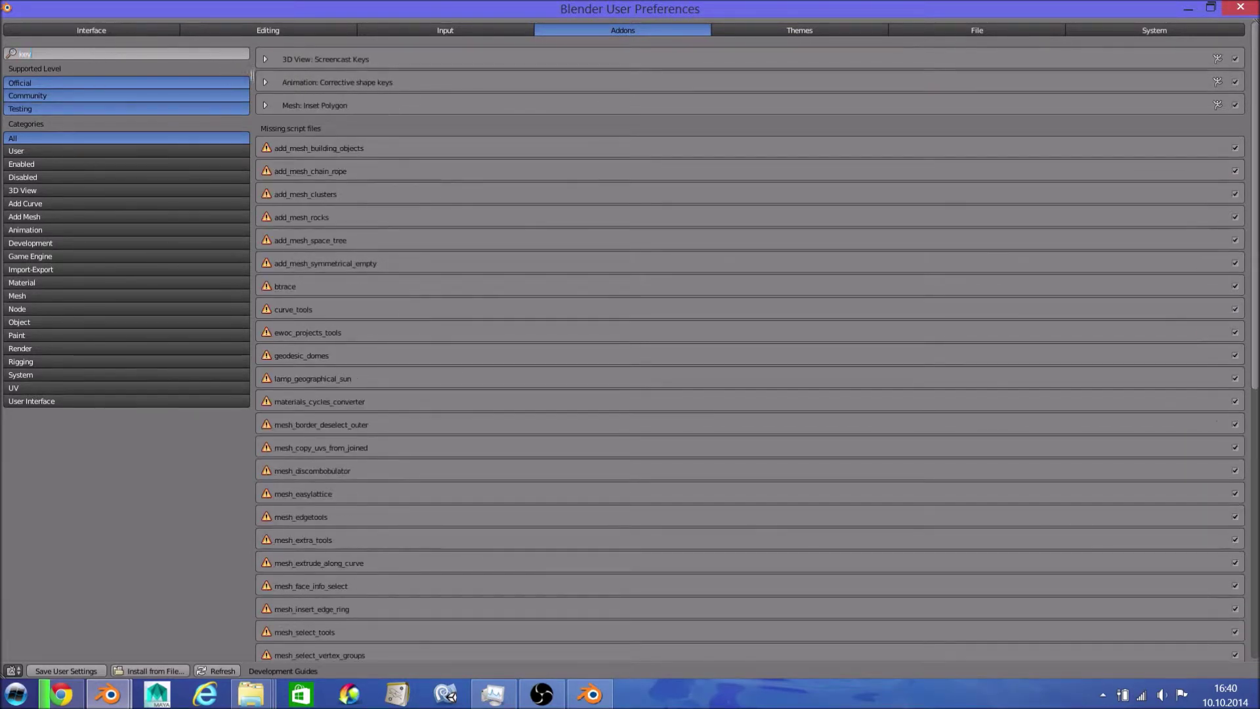
pyautogui.click(268, 60)
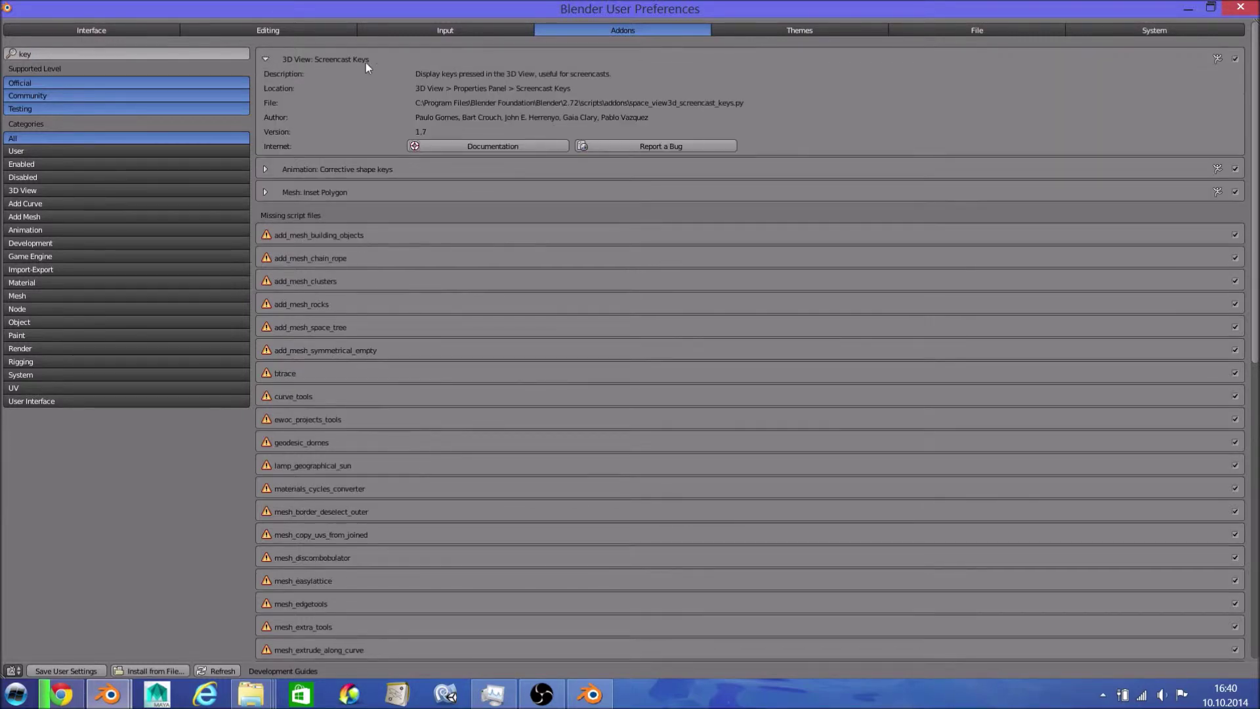
# Step: Bring the 2.71 folder Explorer window back to the front
pyautogui.click(251, 694)
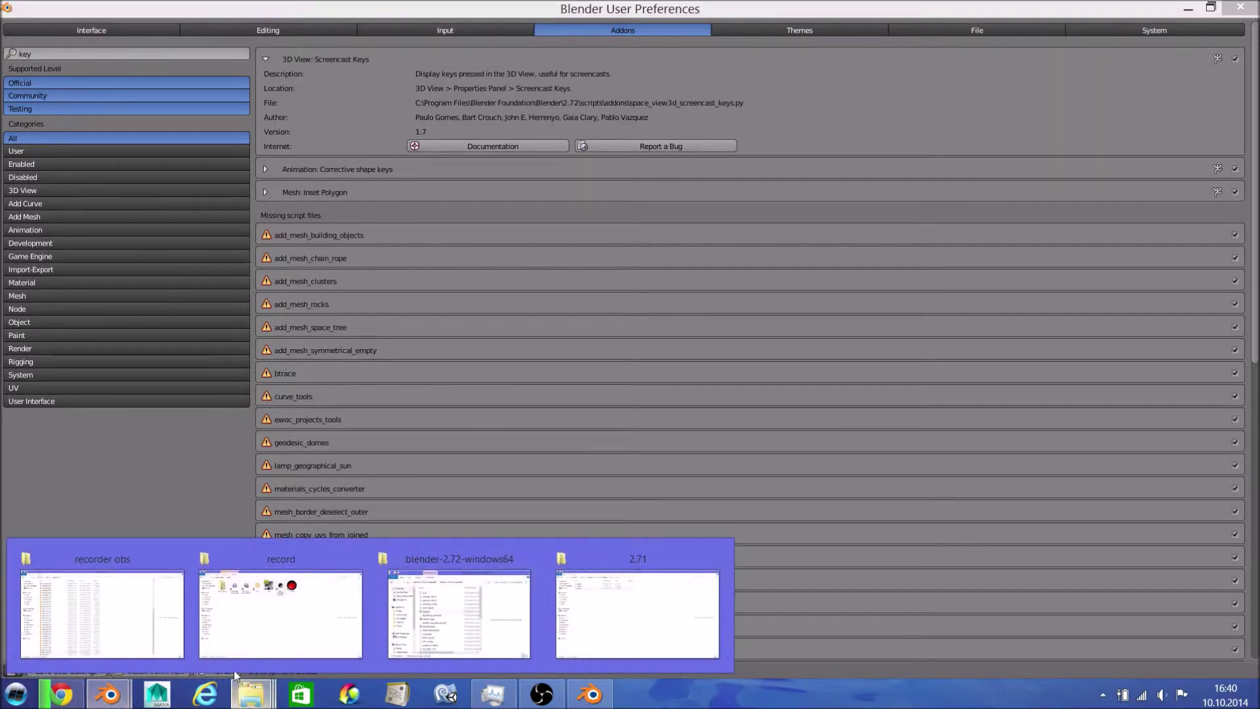
pyautogui.click(637, 610)
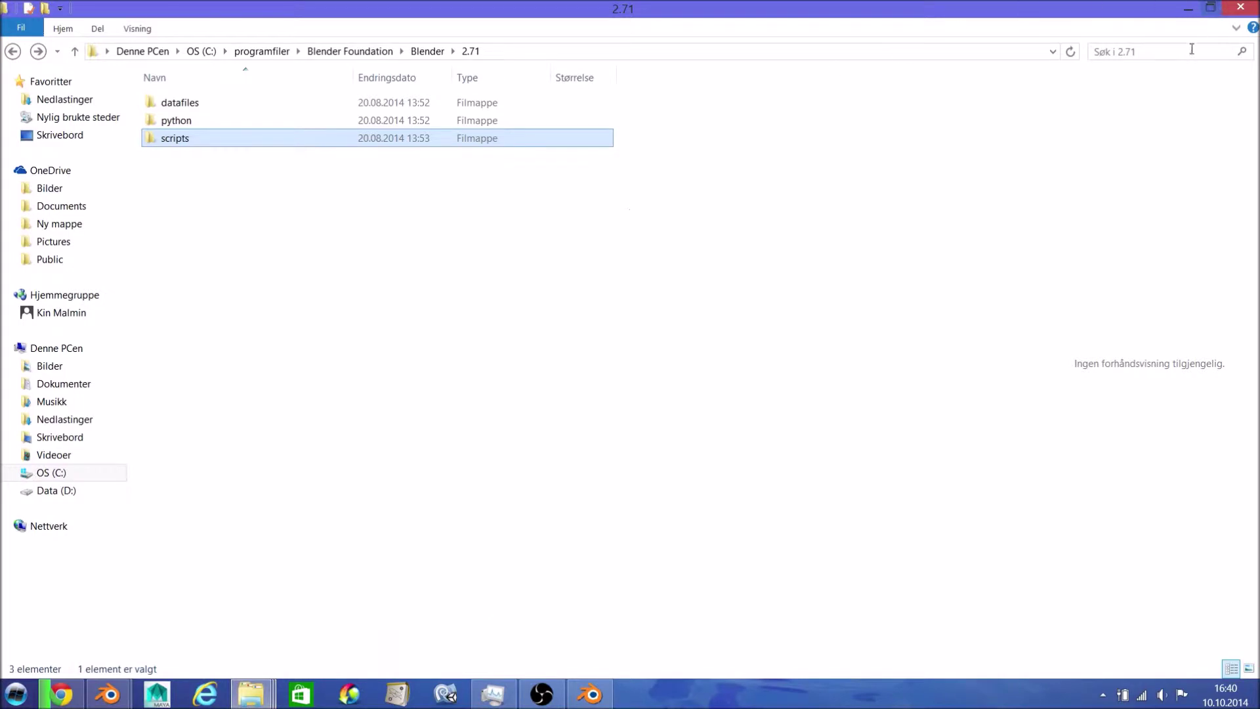
# Step: Find space_view3d_screencast_keys.py by searching 'screen' and copy it
pyautogui.click(1156, 51)
pyautogui.write('scr')
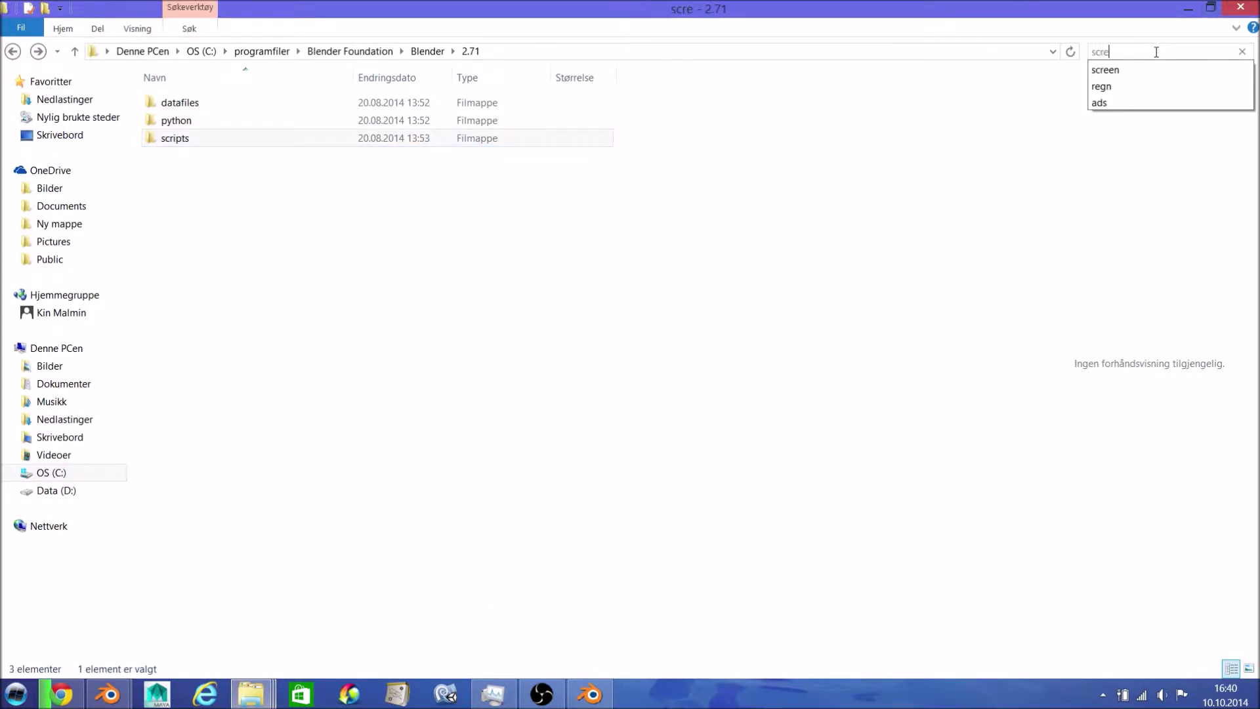
pyautogui.write('en')
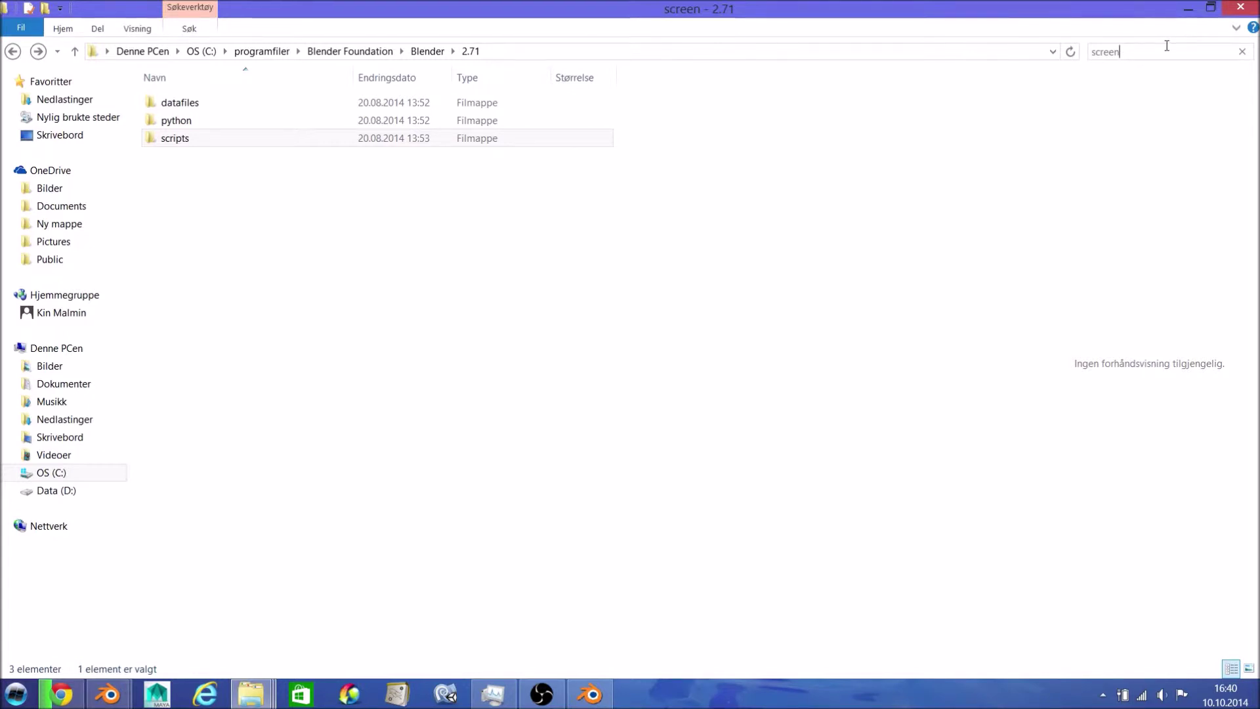
pyautogui.write('k')
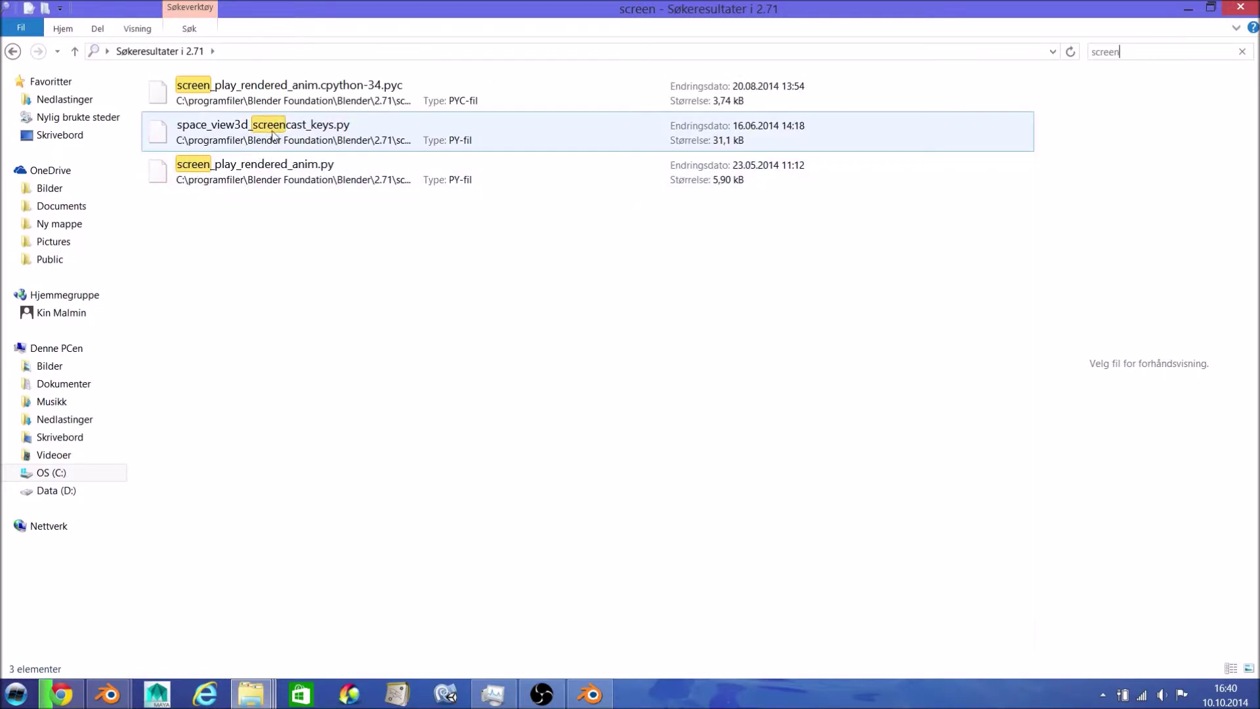
pyautogui.click(300, 139)
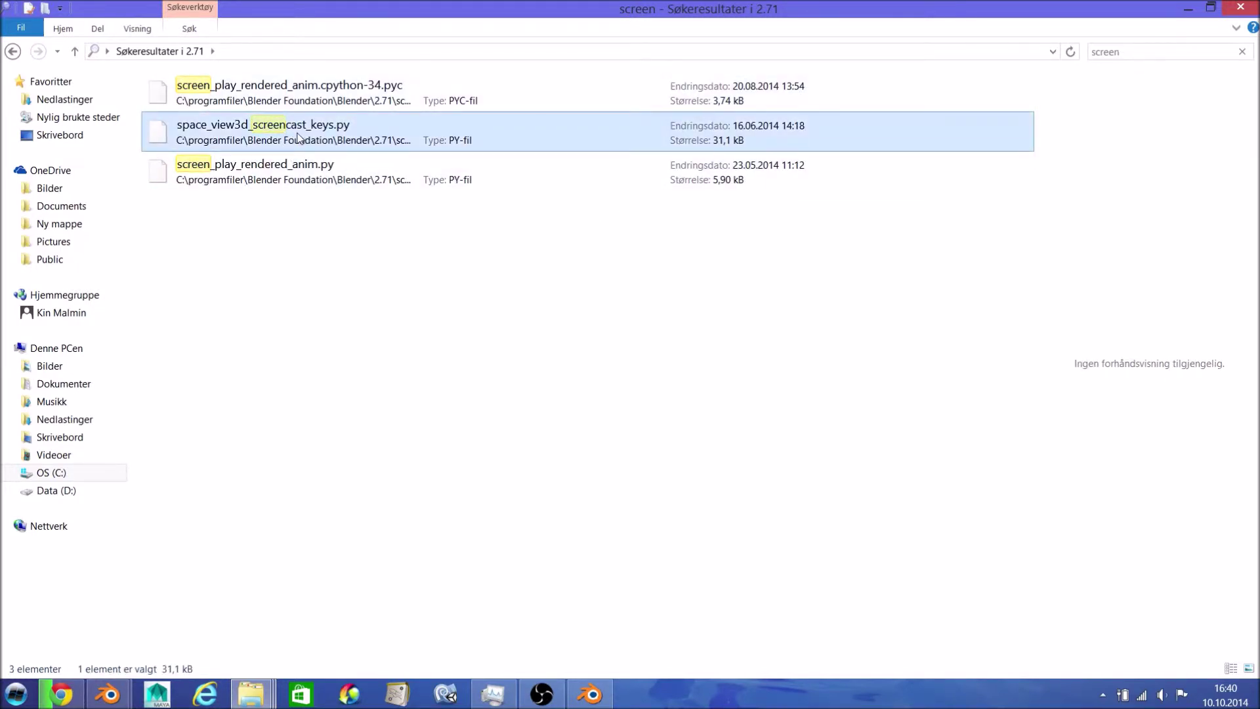
pyautogui.rightClick(295, 131)
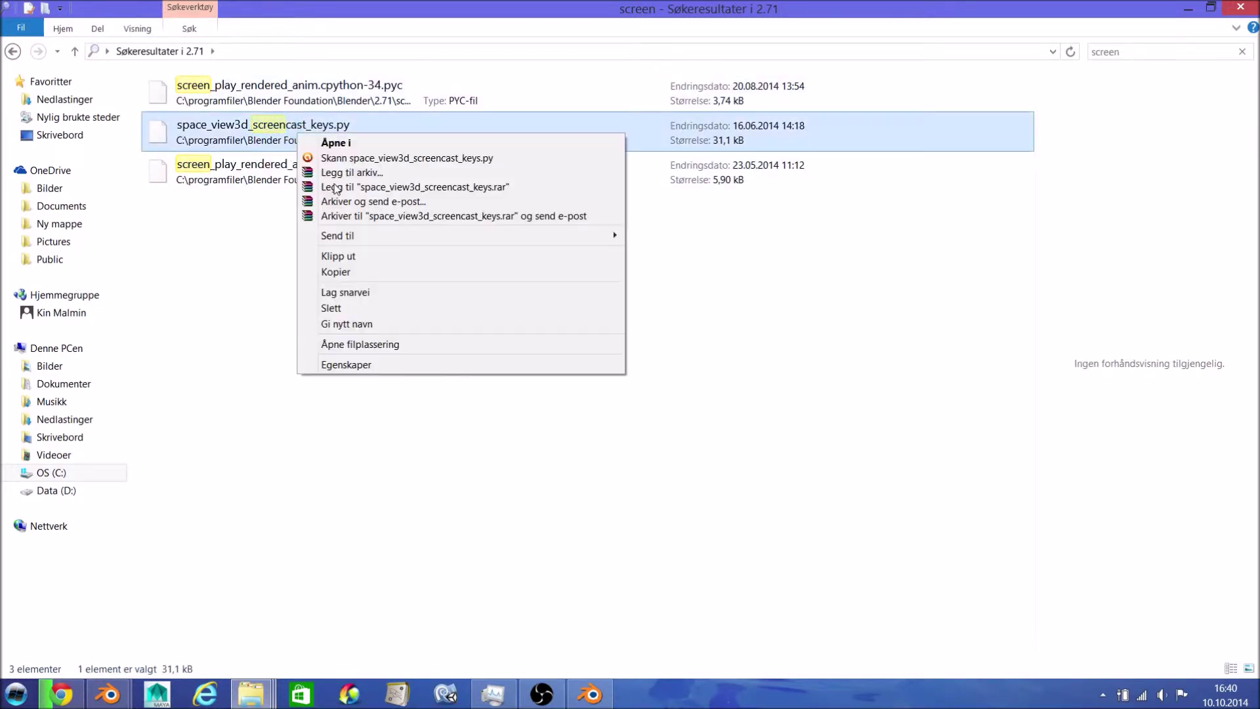
pyautogui.click(348, 273)
# Step: Go to the script's containing folder and up to Blender Foundation
pyautogui.rightClick(262, 118)
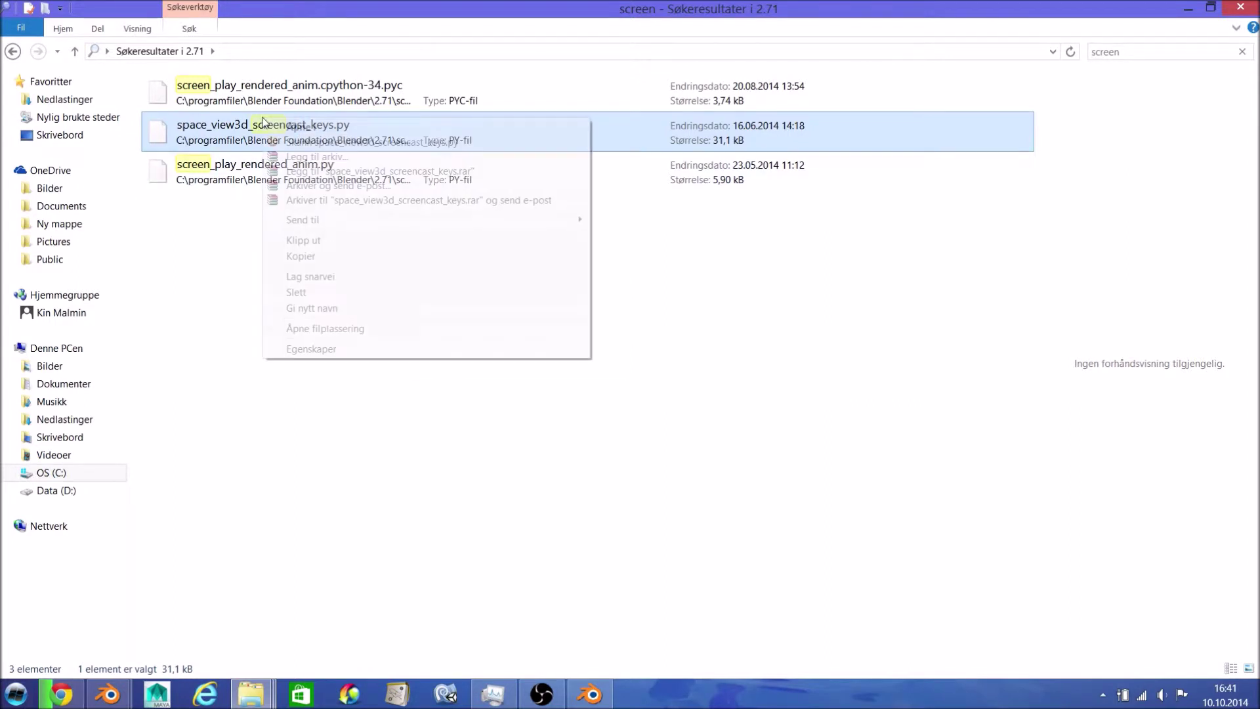
pyautogui.click(325, 327)
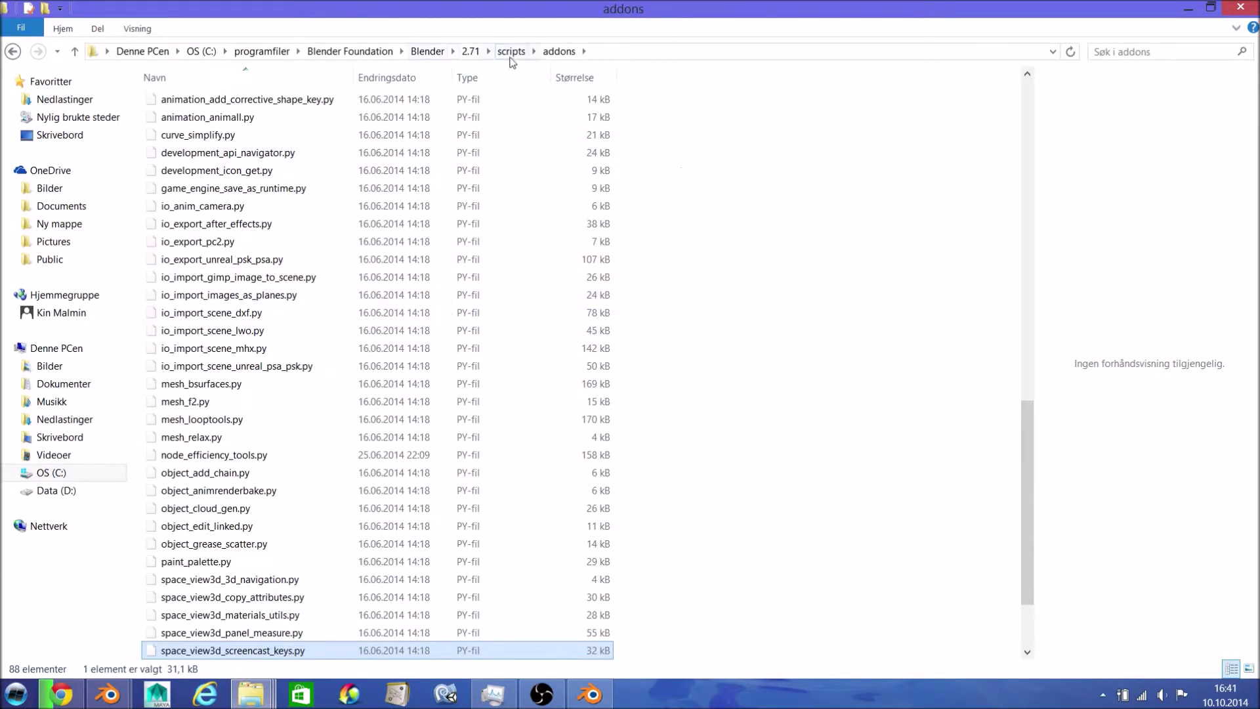
pyautogui.click(387, 51)
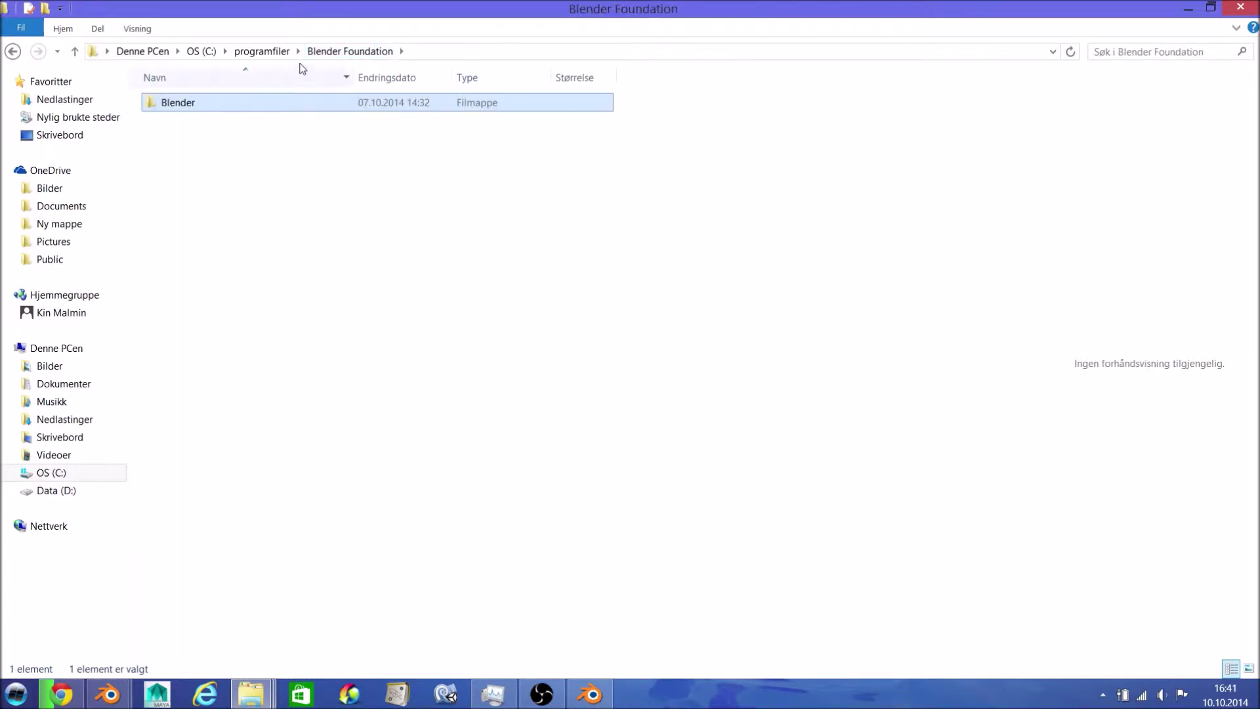
# Step: Navigate into Blender > 2.72 > scripts > addons
pyautogui.hotkey('alt', 'Left')
pyautogui.hotkey('alt', 'Left')
pyautogui.hotkey('alt', 'Left')
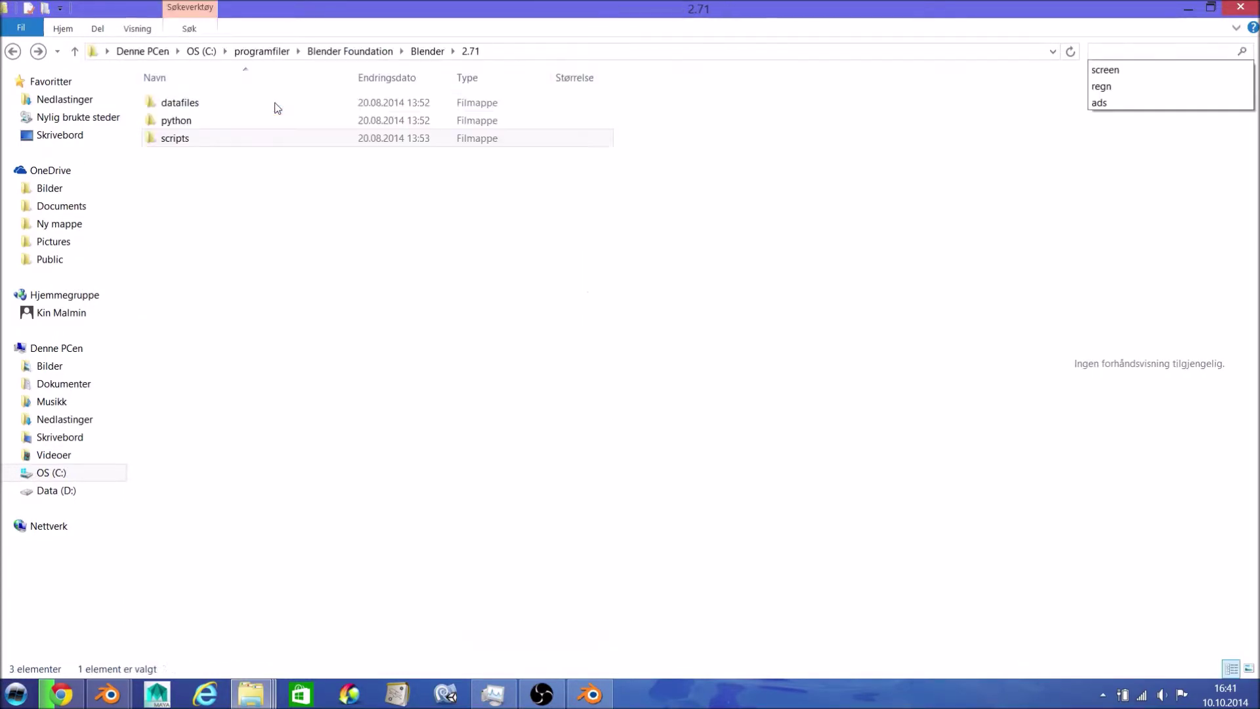
pyautogui.hotkey('alt', 'Left')
pyautogui.doubleClick(208, 120)
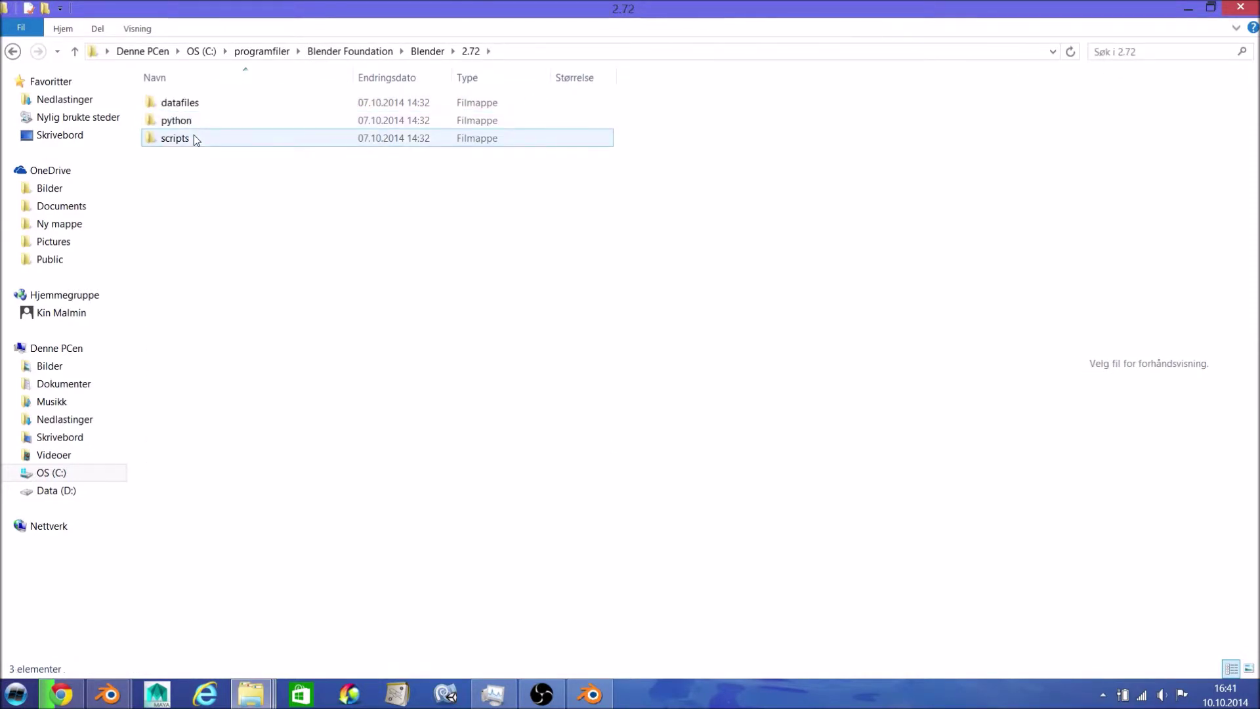
pyautogui.doubleClick(195, 137)
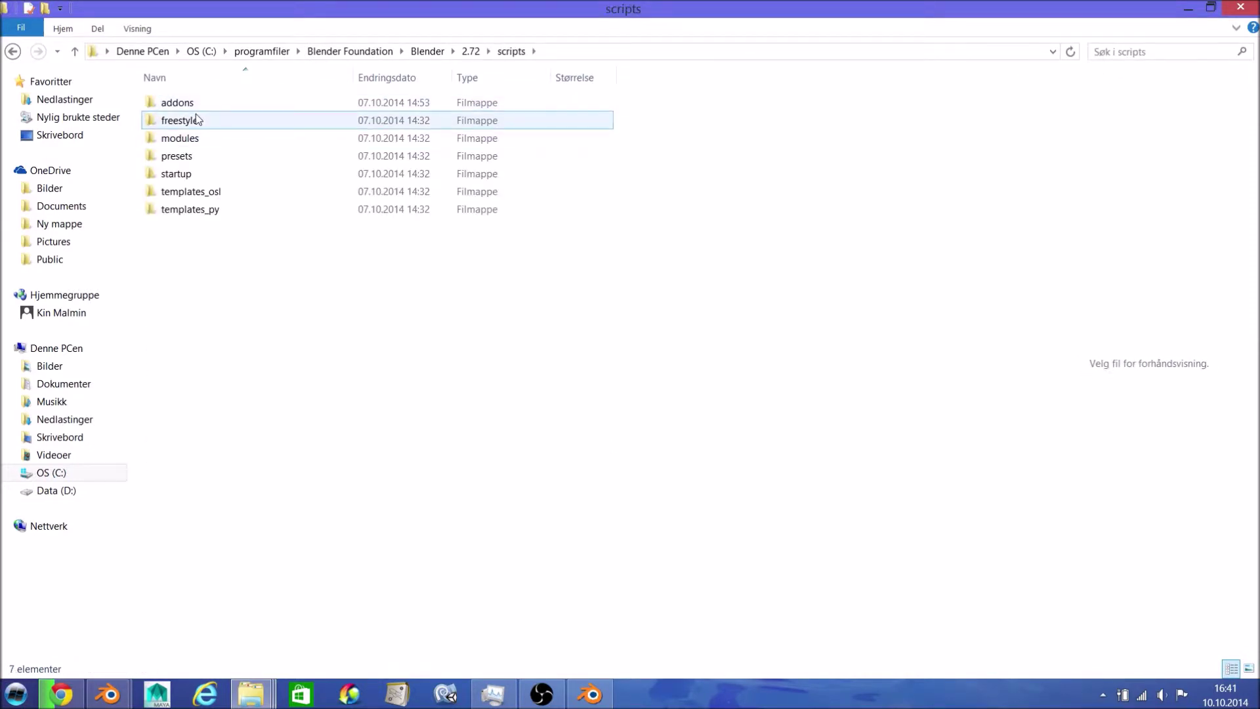
pyautogui.hotkey('alt', 'Left')
pyautogui.hotkey('alt', 'Right')
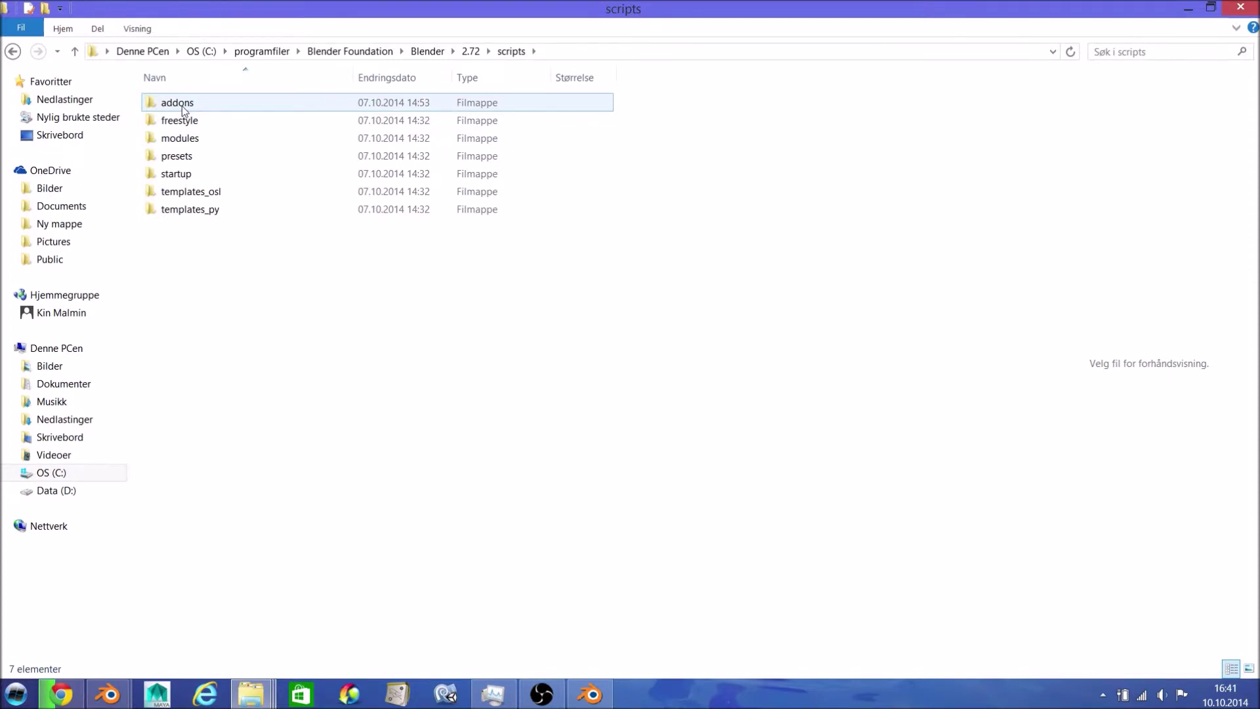
pyautogui.doubleClick(182, 105)
pyautogui.scroll(-2, 259, 373)
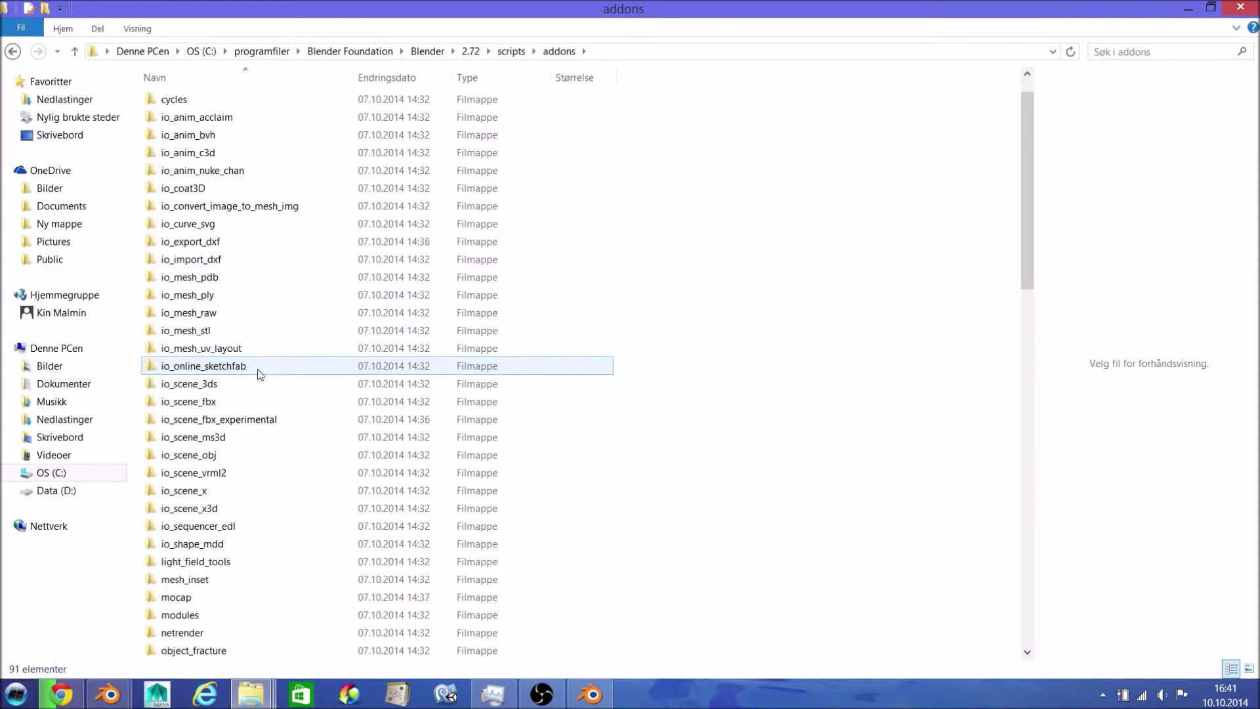
pyautogui.scroll(-4, 259, 375)
pyautogui.scroll(-6, 260, 377)
pyautogui.scroll(-6, 295, 393)
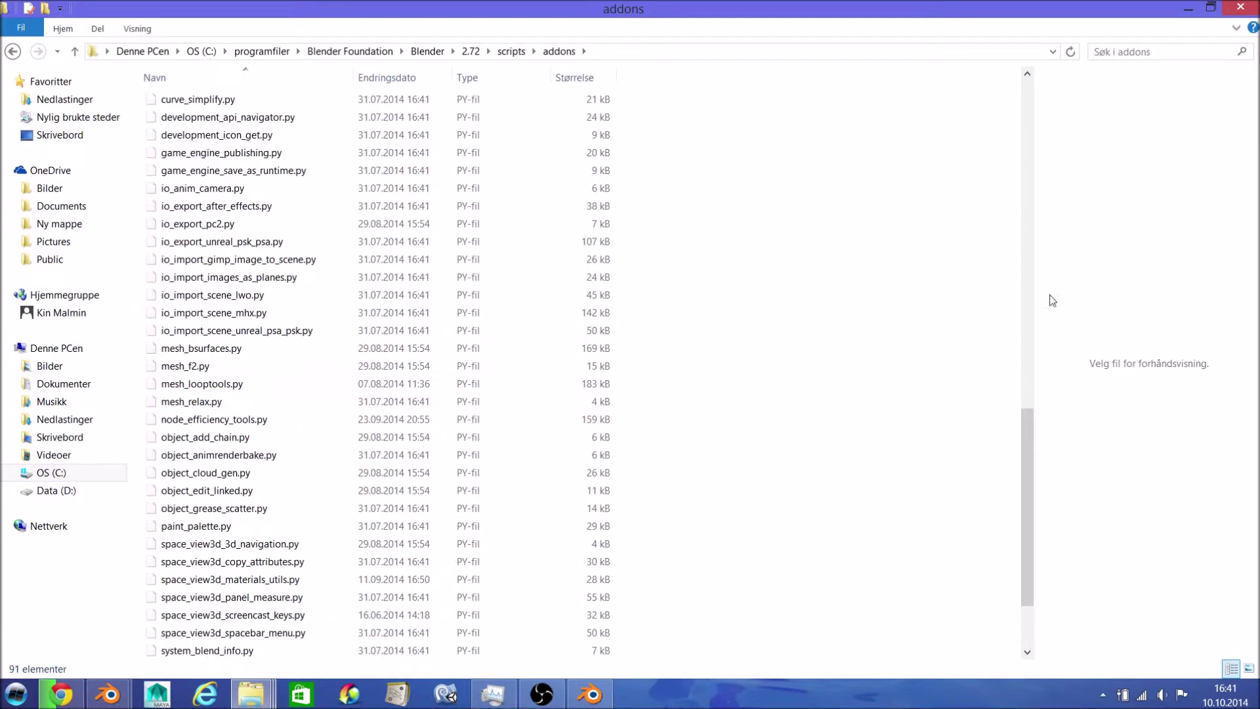
# Step: Paste the copied script into addons, replacing the existing file
pyautogui.rightClick(881, 333)
pyautogui.click(927, 425)
pyautogui.moveTo(250, 695)
pyautogui.click(817, 605)
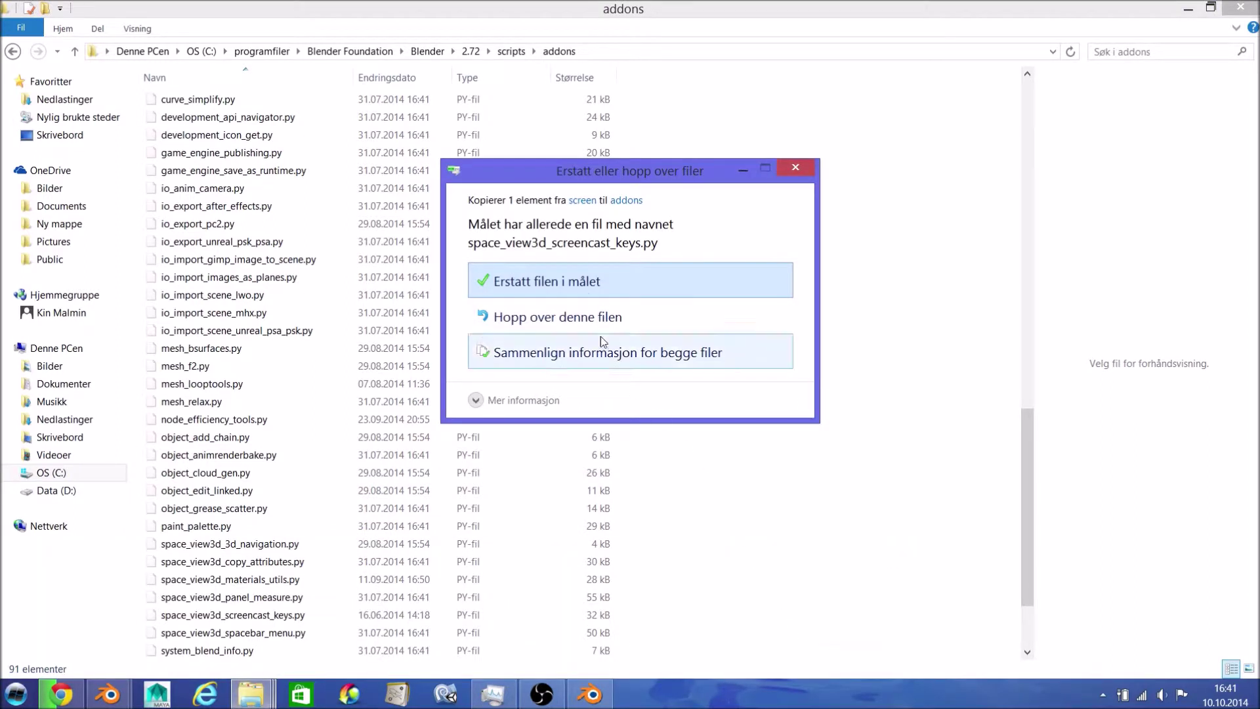
pyautogui.click(579, 279)
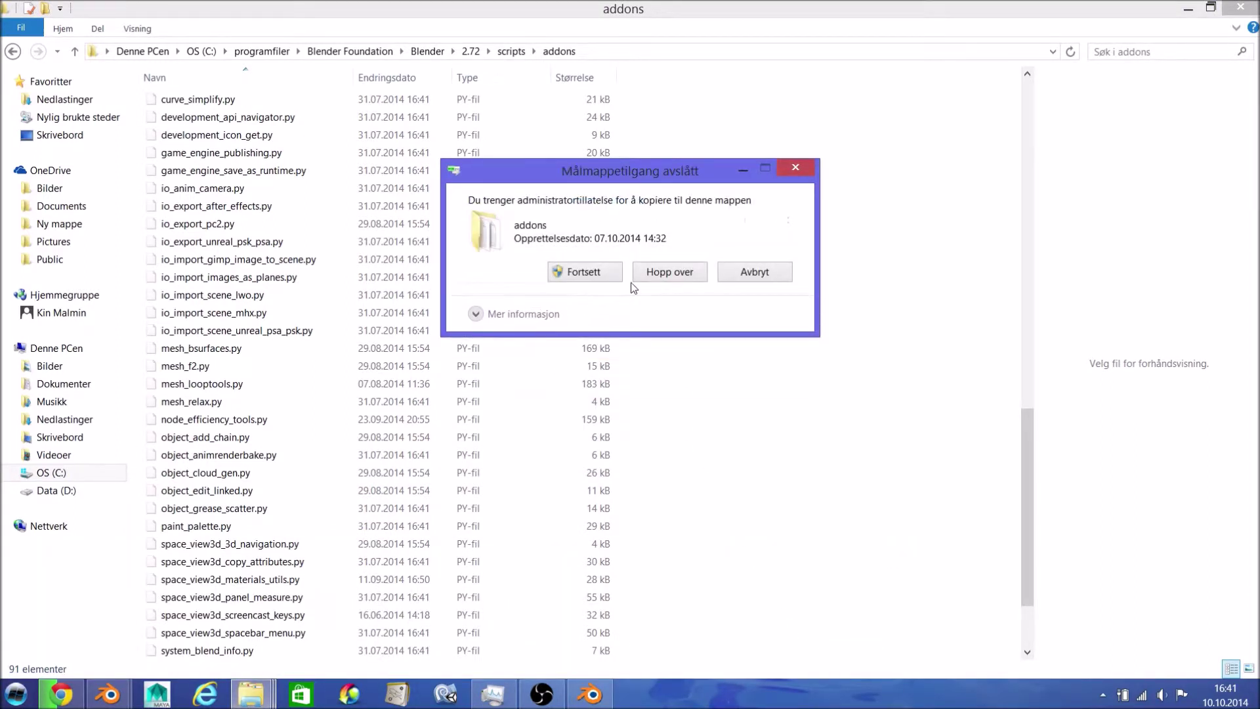
pyautogui.moveTo(109, 694)
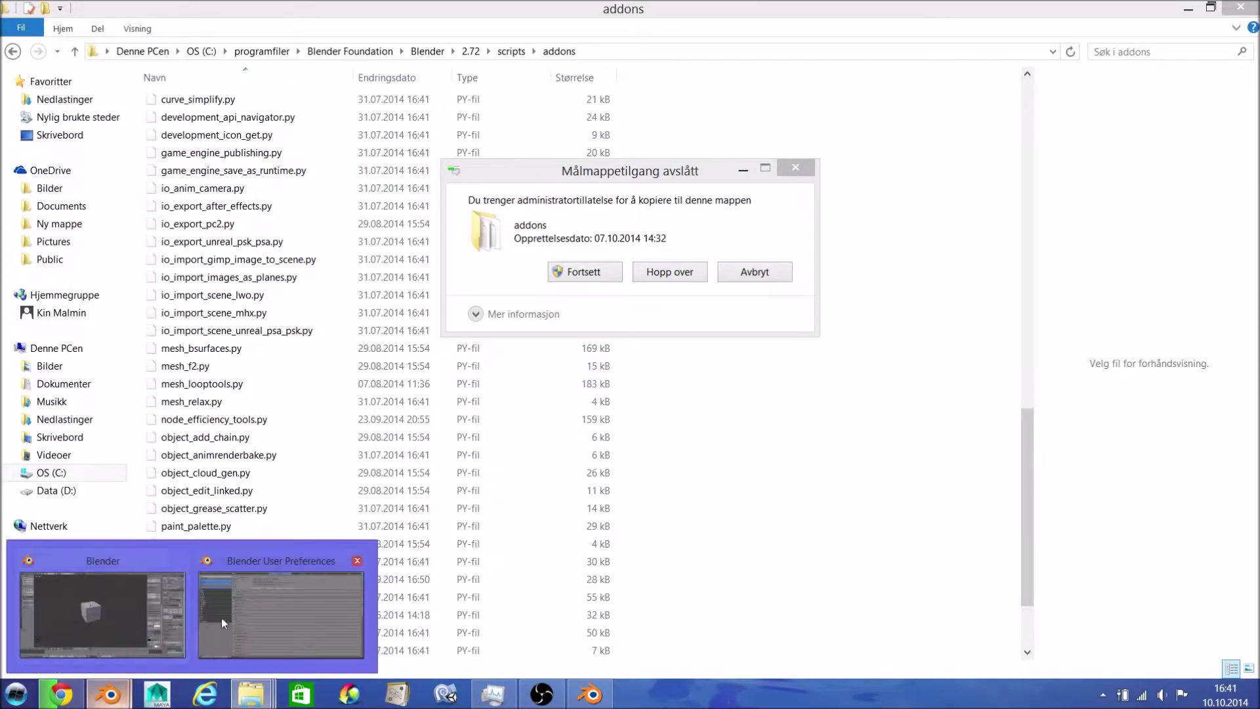
# Step: Close Blender's User Preferences window and return to the main Blender window
pyautogui.click(281, 605)
pyautogui.click(1237, 8)
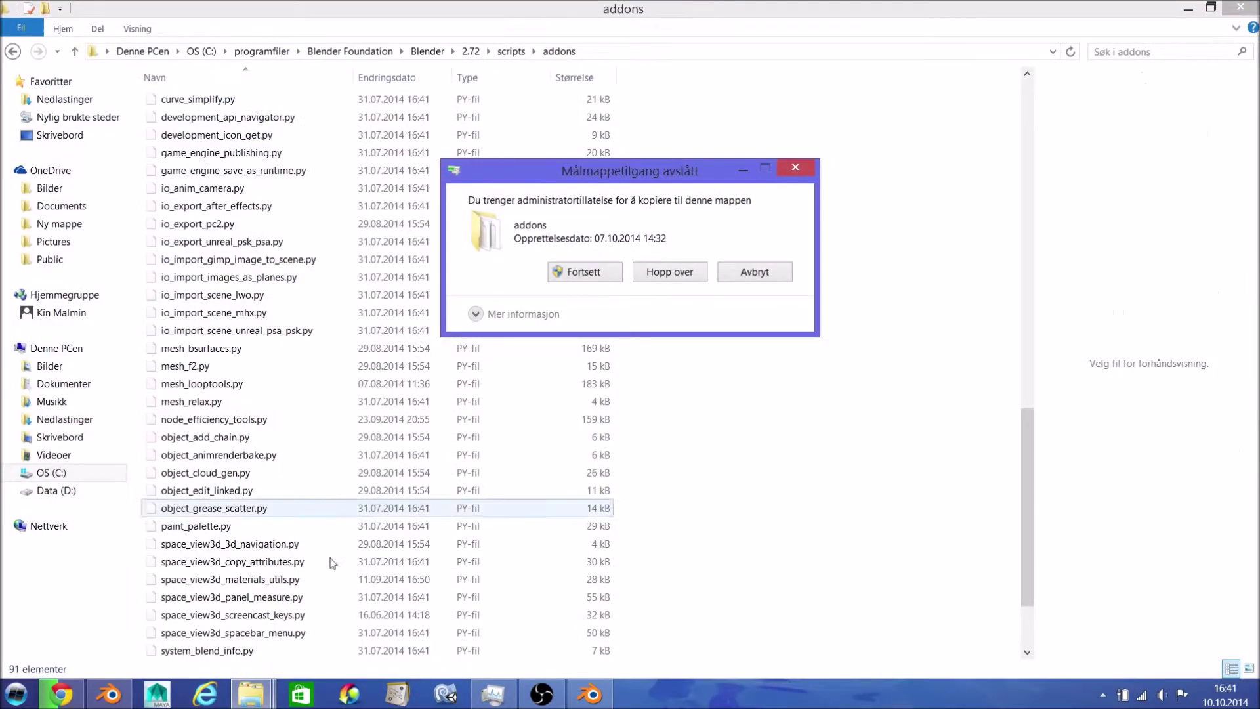
pyautogui.click(109, 694)
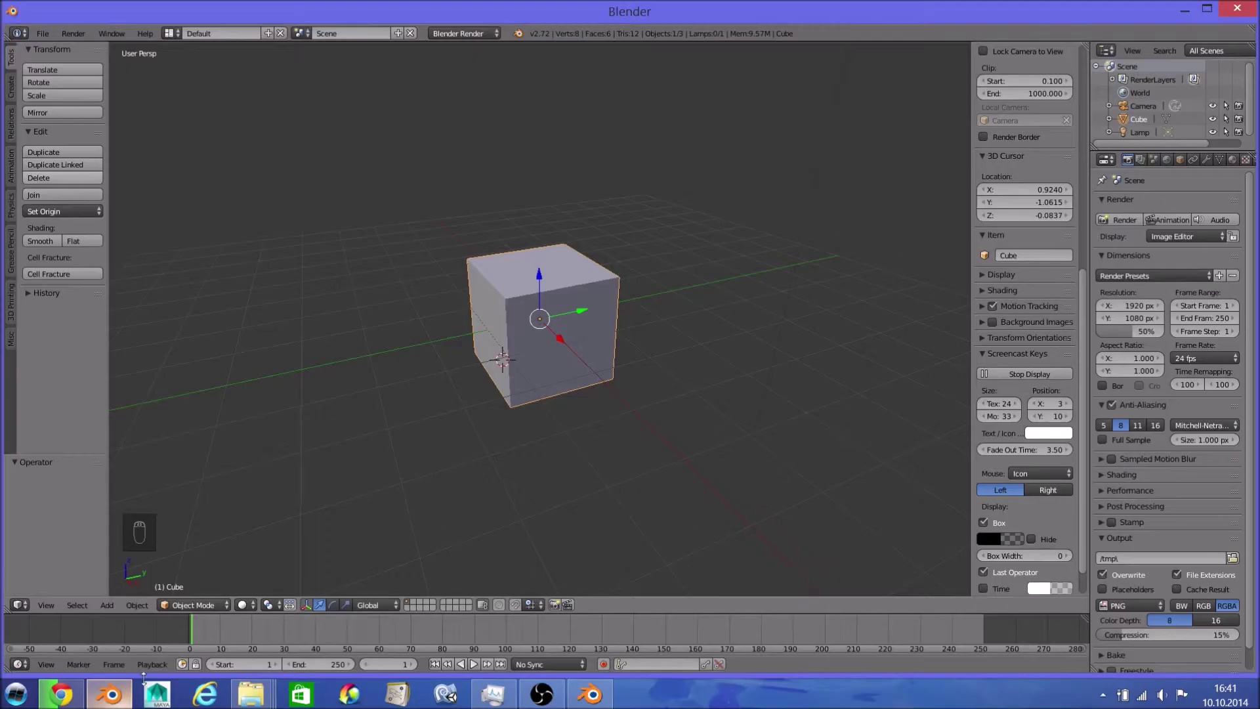
# Step: Quit Blender and grant administrator permission to finish the file copy
pyautogui.click(1225, 11)
pyautogui.click(599, 273)
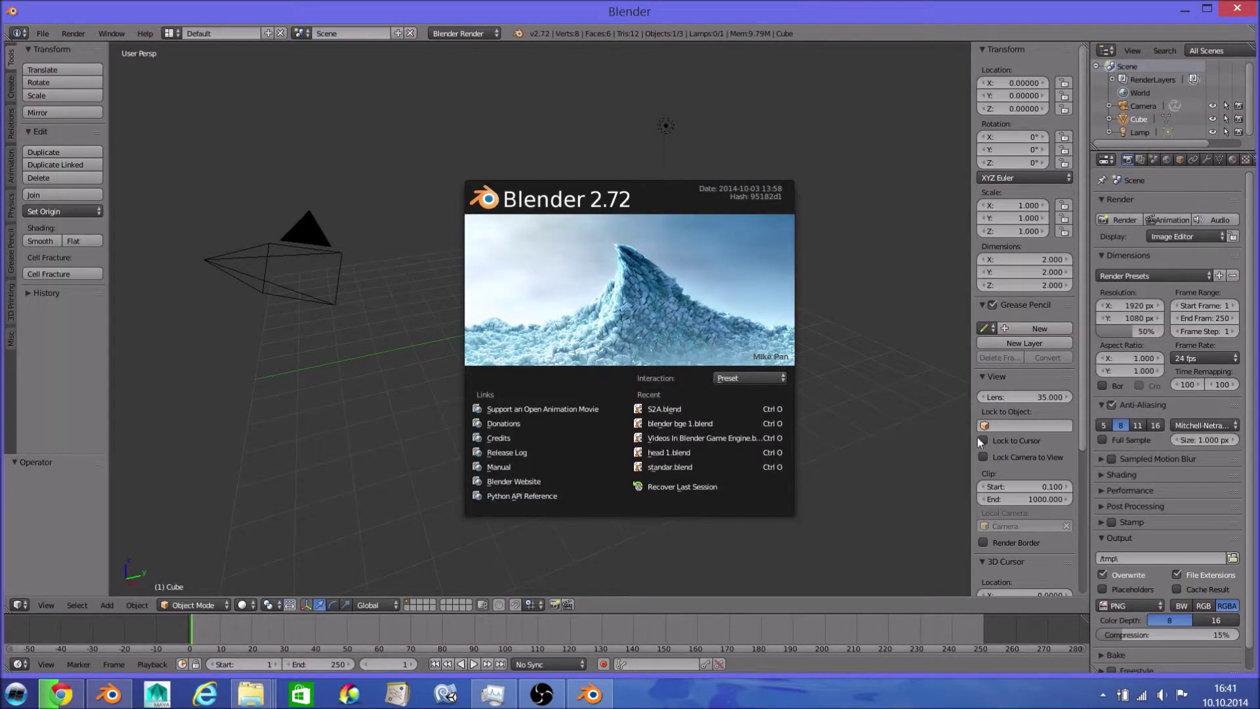
pyautogui.scroll(-3, 988, 437)
pyautogui.scroll(-3, 1014, 493)
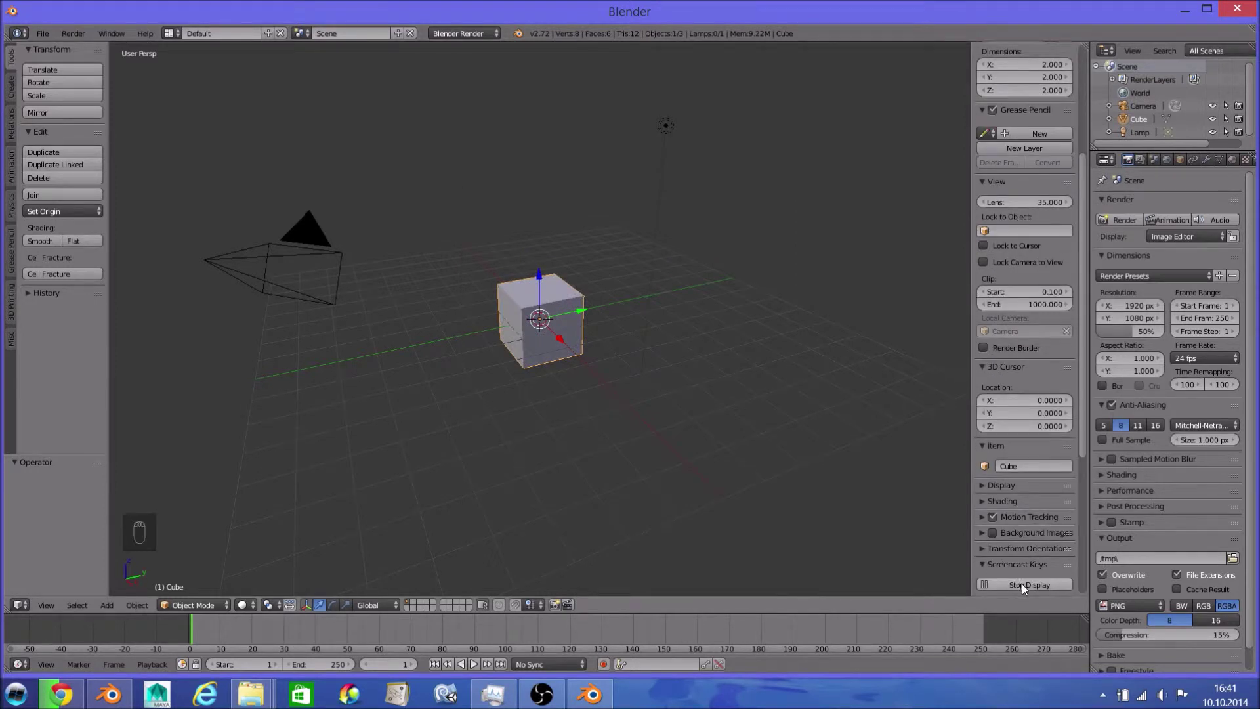
pyautogui.scroll(1, 503, 519)
pyautogui.scroll(2, 499, 515)
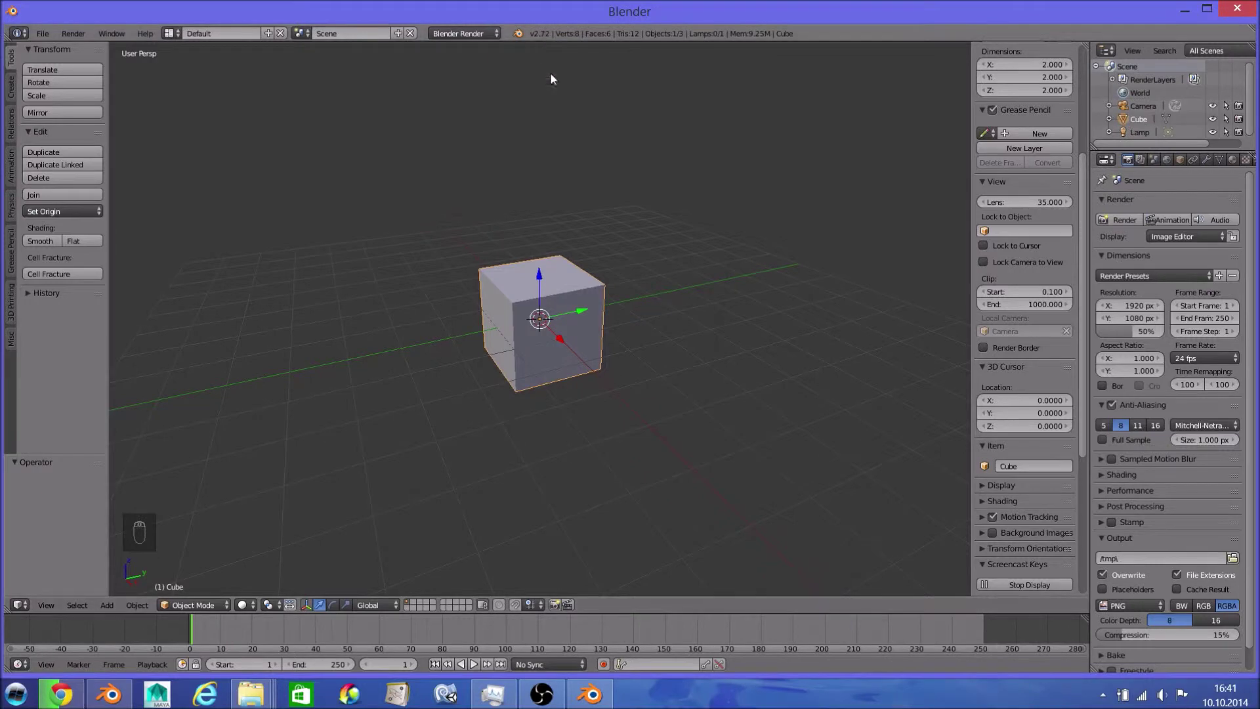
# Step: Show the Blender 2.72 splash screen from the Help menu
pyautogui.click(145, 32)
pyautogui.click(183, 205)
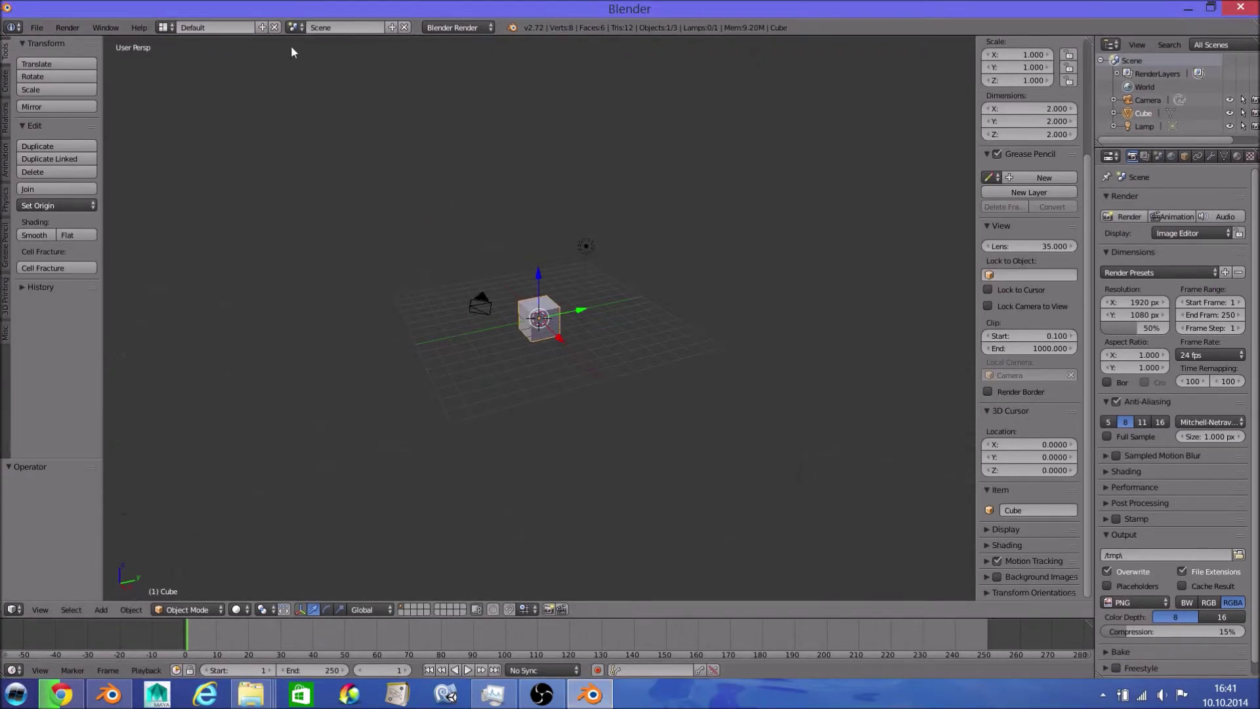
pyautogui.scroll(6, 373, 137)
pyautogui.click(139, 26)
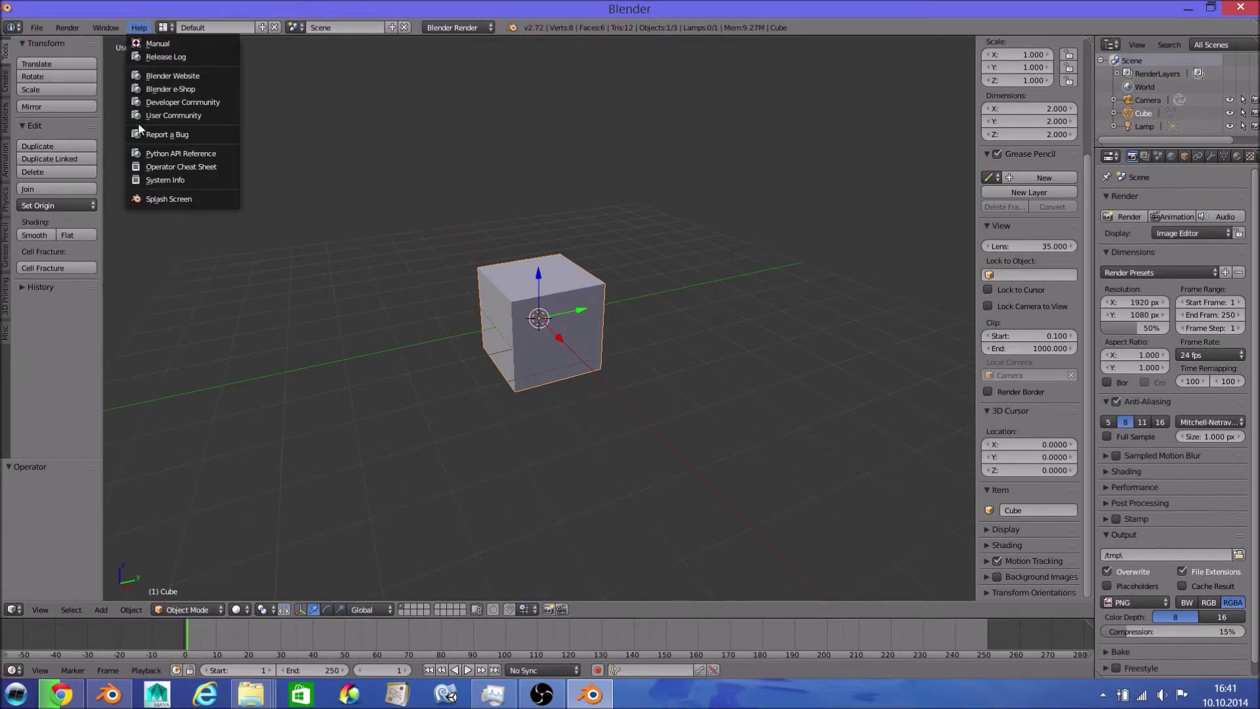
pyautogui.click(177, 199)
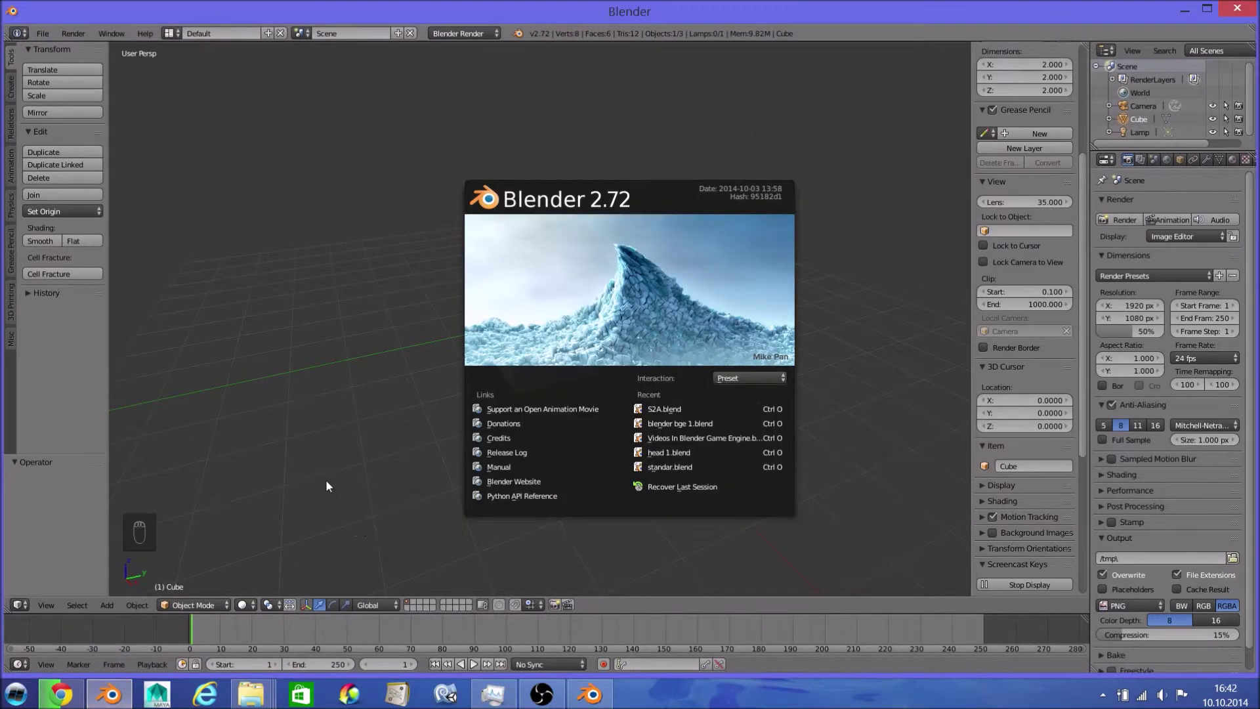
# Step: Dismiss the splash and test G Y move, tool shelf toggle, rotate and make-local shortcuts on the cube
pyautogui.click(356, 436)
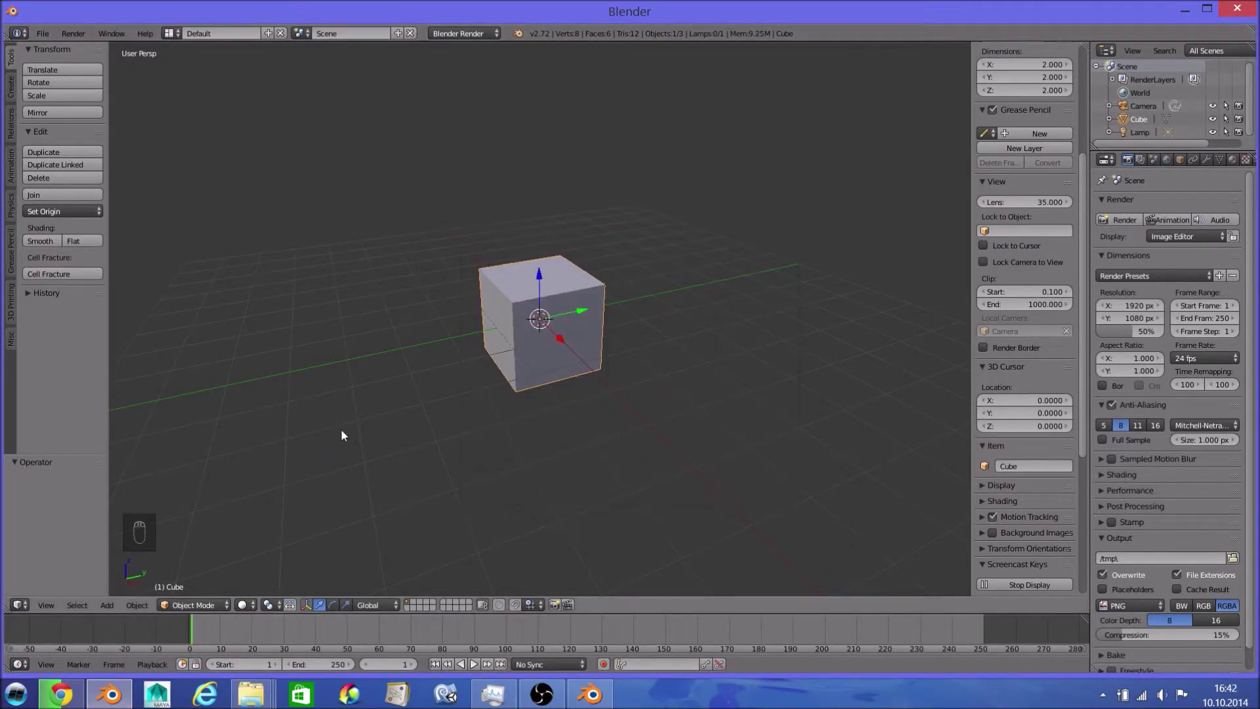
pyautogui.scroll(-2, 602, 366)
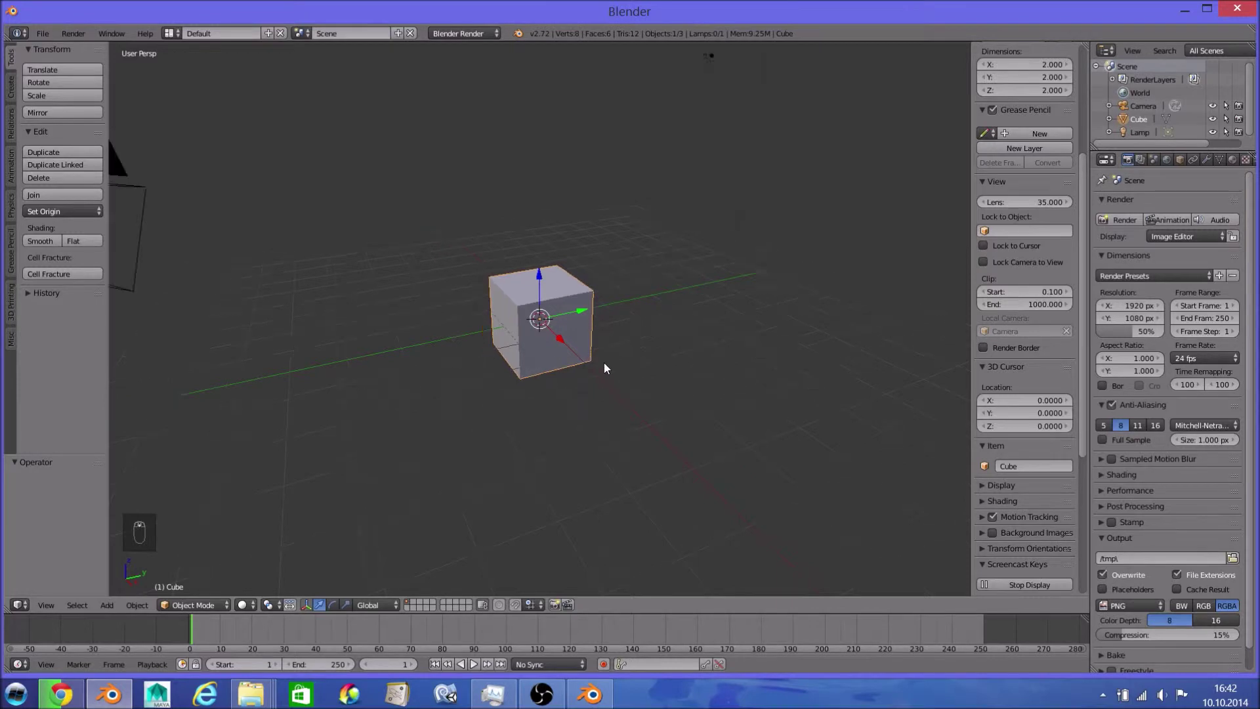
pyautogui.scroll(3, 602, 375)
pyautogui.scroll(-3, 584, 374)
pyautogui.scroll(-2, 584, 378)
pyautogui.scroll(2, 584, 377)
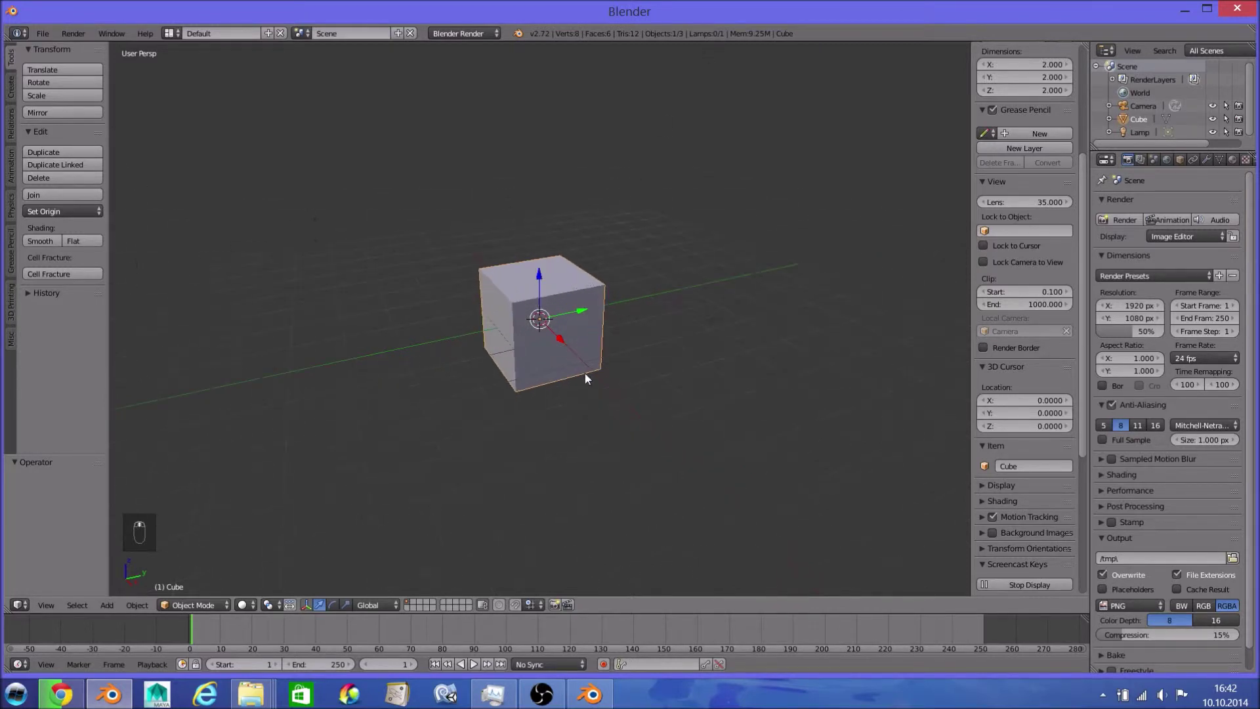
pyautogui.scroll(3, 304, 414)
pyautogui.scroll(1, 197, 492)
pyautogui.press('g')
pyautogui.press('y')
pyautogui.click(166, 519)
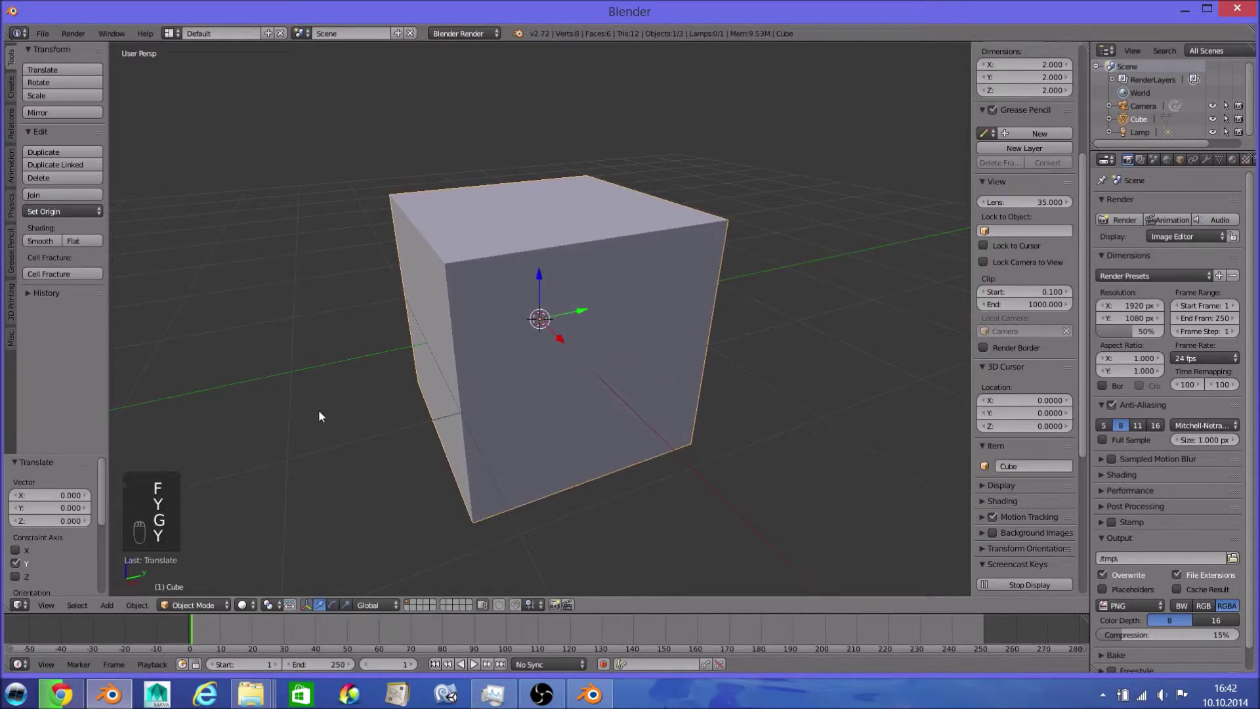
pyautogui.press('t')
pyautogui.hotkey('ctrl', 'space')
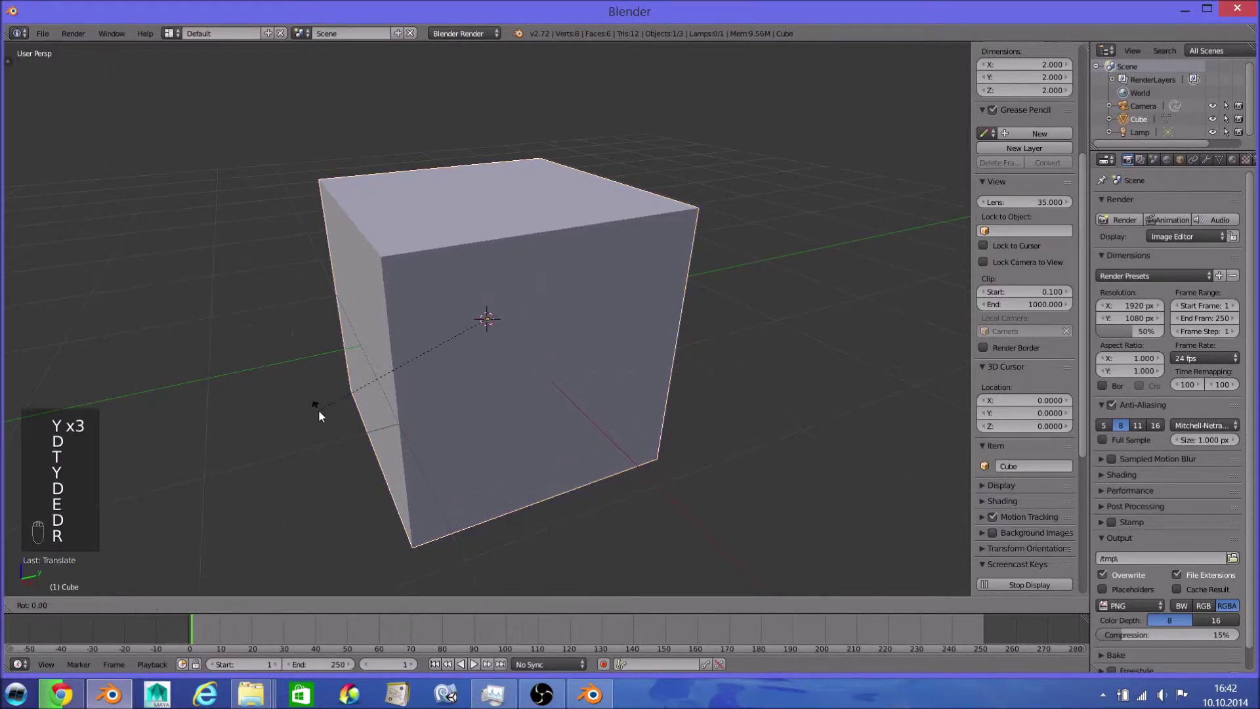
pyautogui.rightClick(318, 410)
pyautogui.press('l')
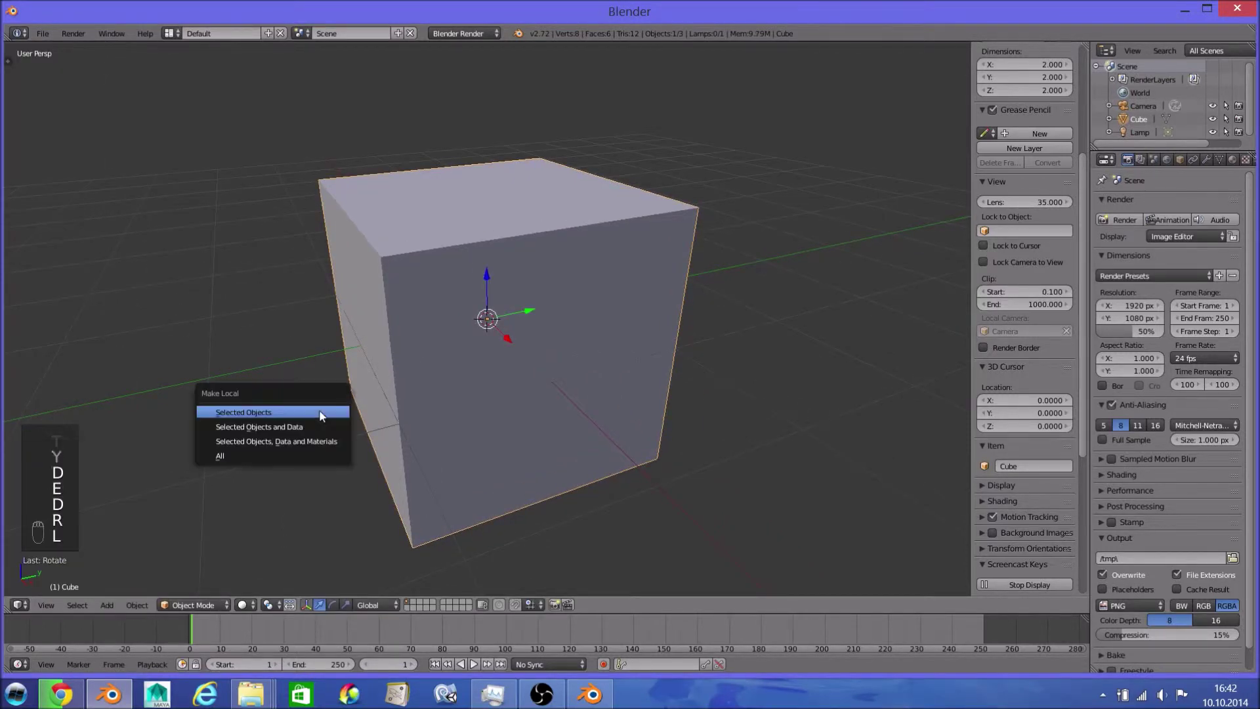
pyautogui.click(320, 409)
# Step: Place the 3D cursor around the cube and toggle all layers with ` so the overlay echoes the keys
pyautogui.press(']')
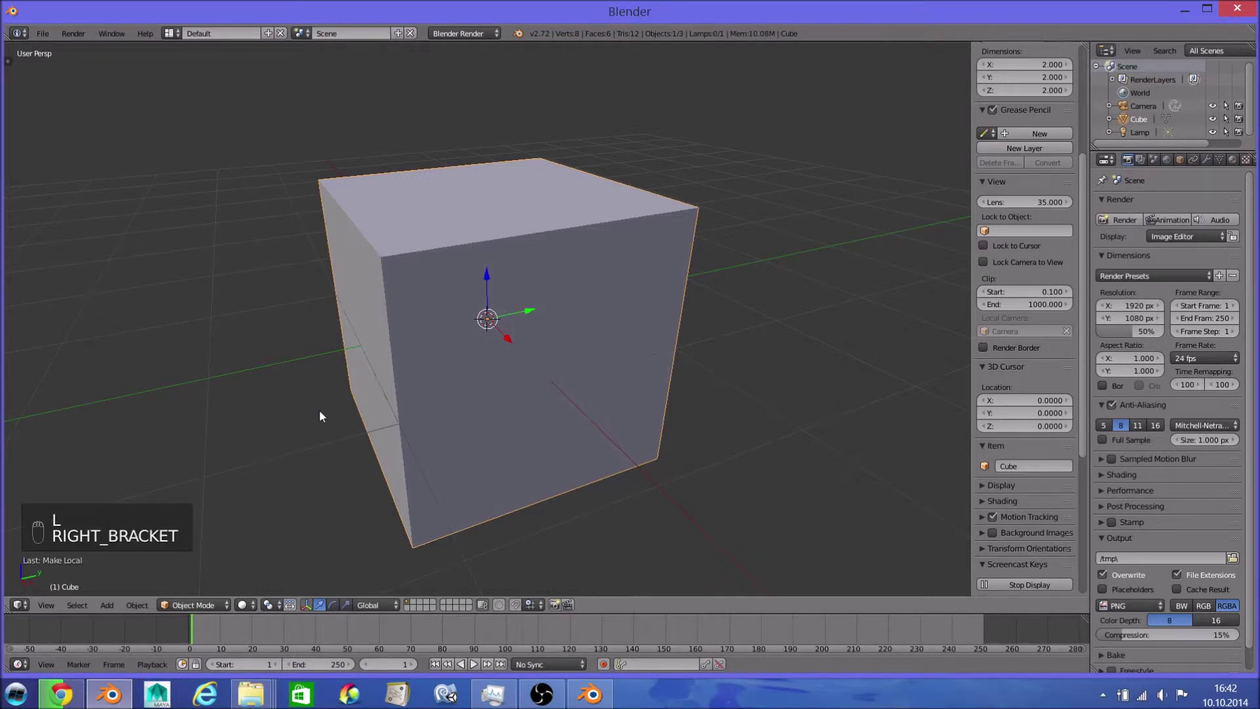
pyautogui.click(320, 410)
pyautogui.press("'")
pyautogui.press('`')
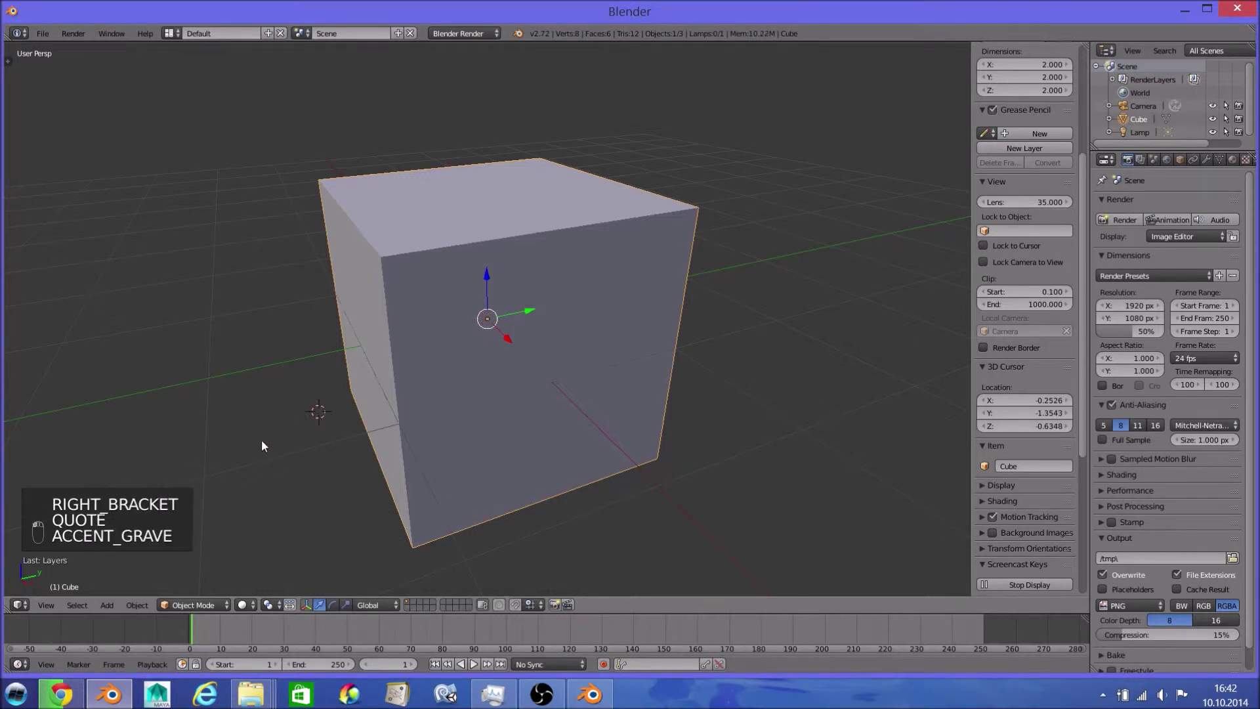
pyautogui.click(261, 443)
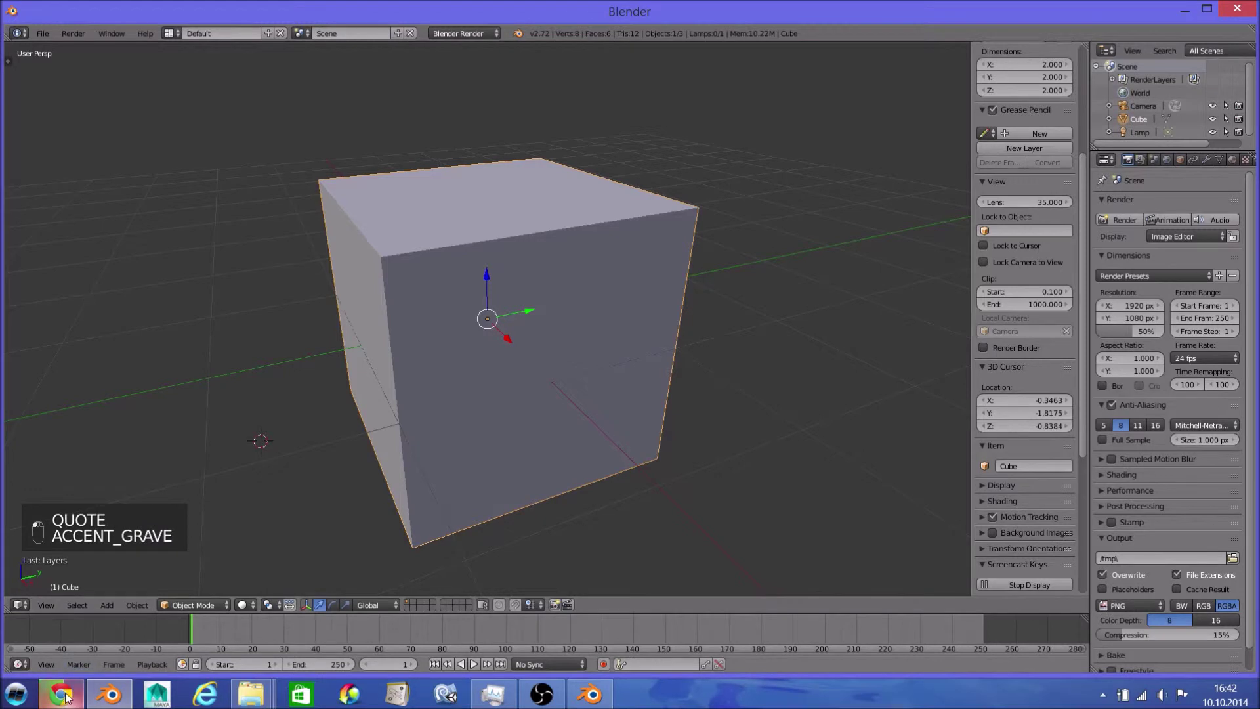
pyautogui.scroll(1, 67, 515)
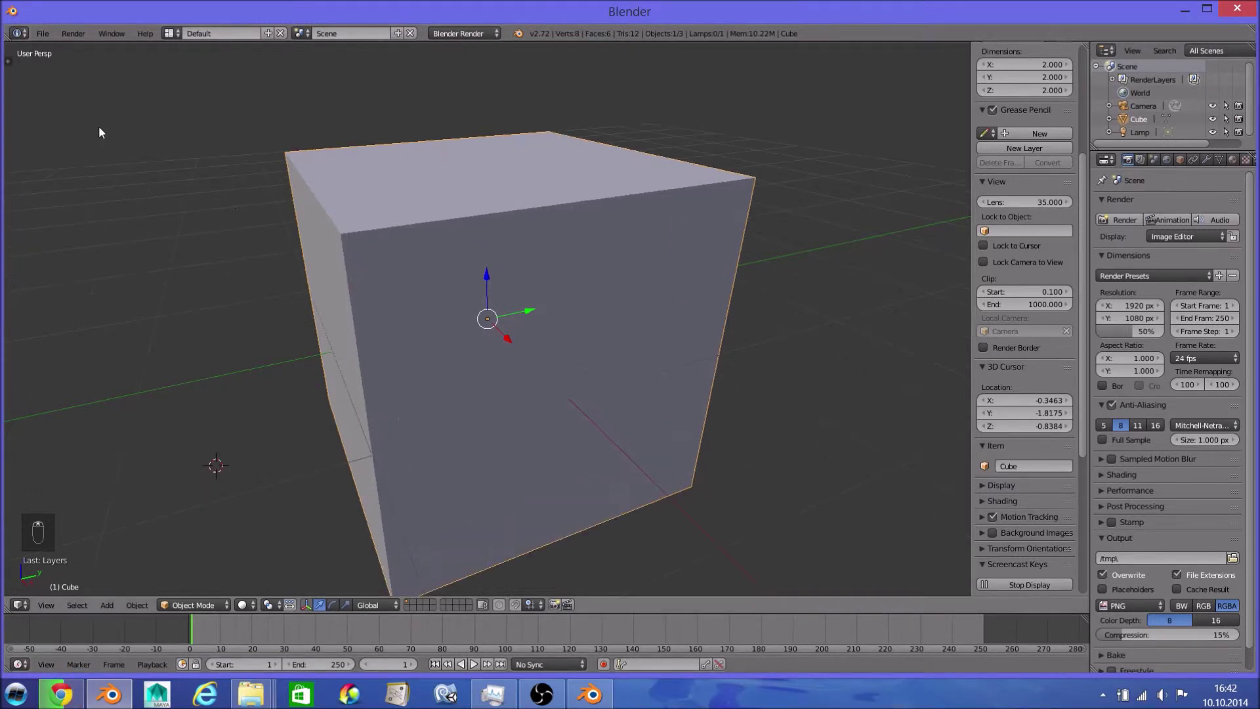
pyautogui.click(8, 61)
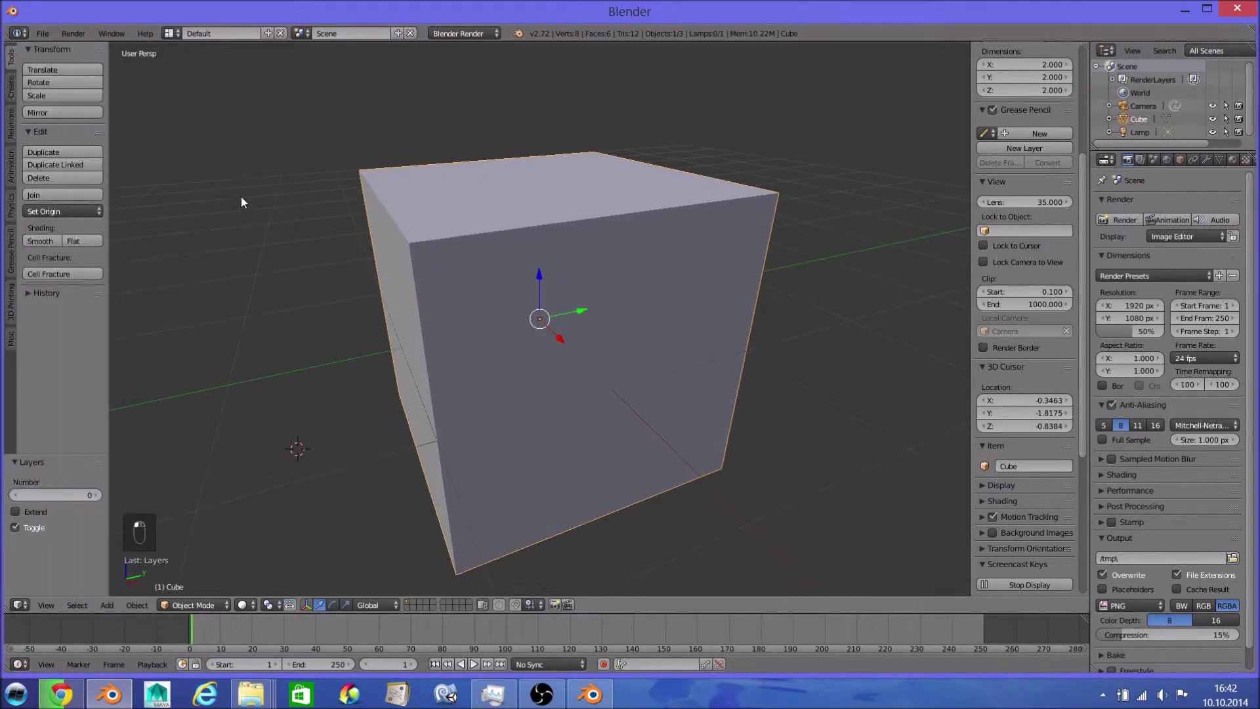
pyautogui.click(230, 529)
pyautogui.press(']')
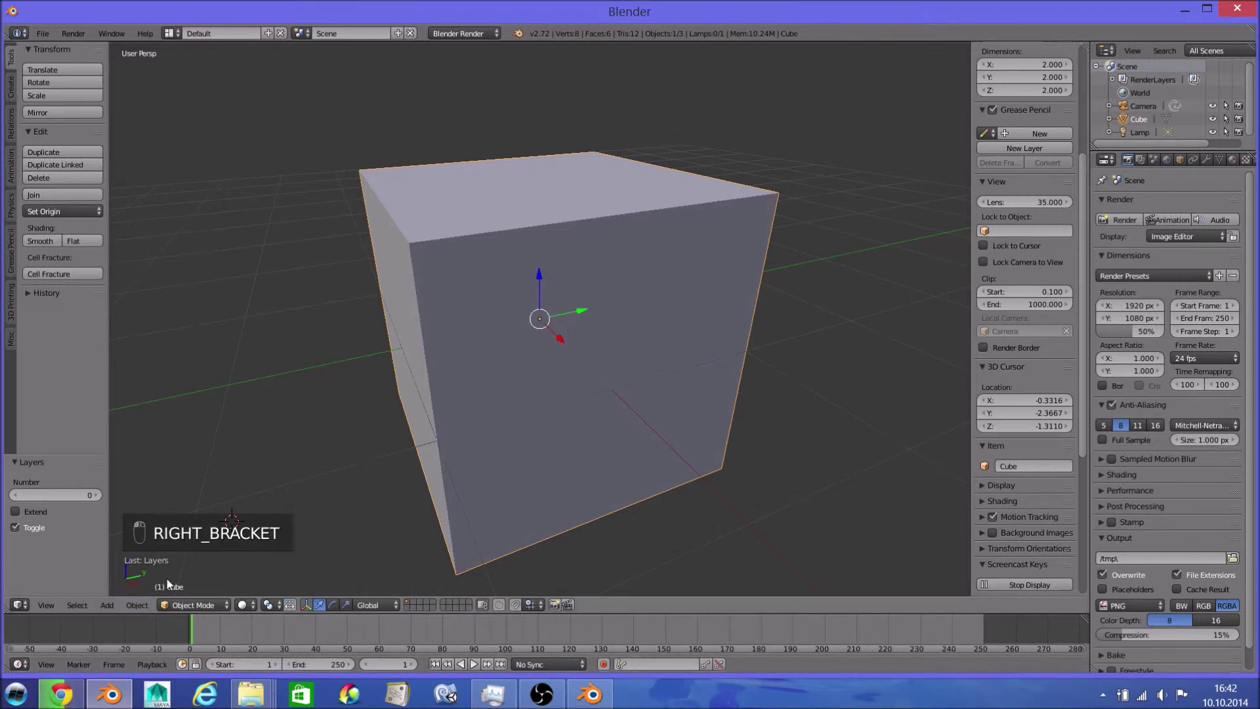
pyautogui.press("'")
pyautogui.press('`')
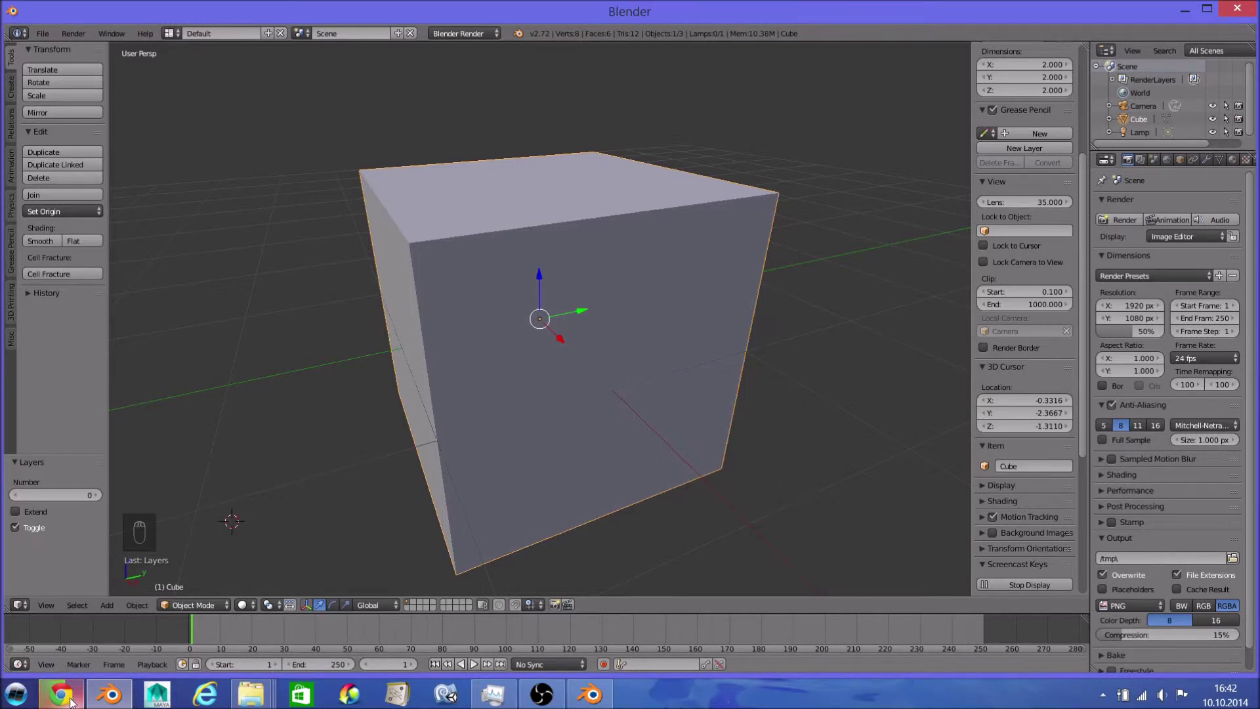
pyautogui.moveTo(59, 694)
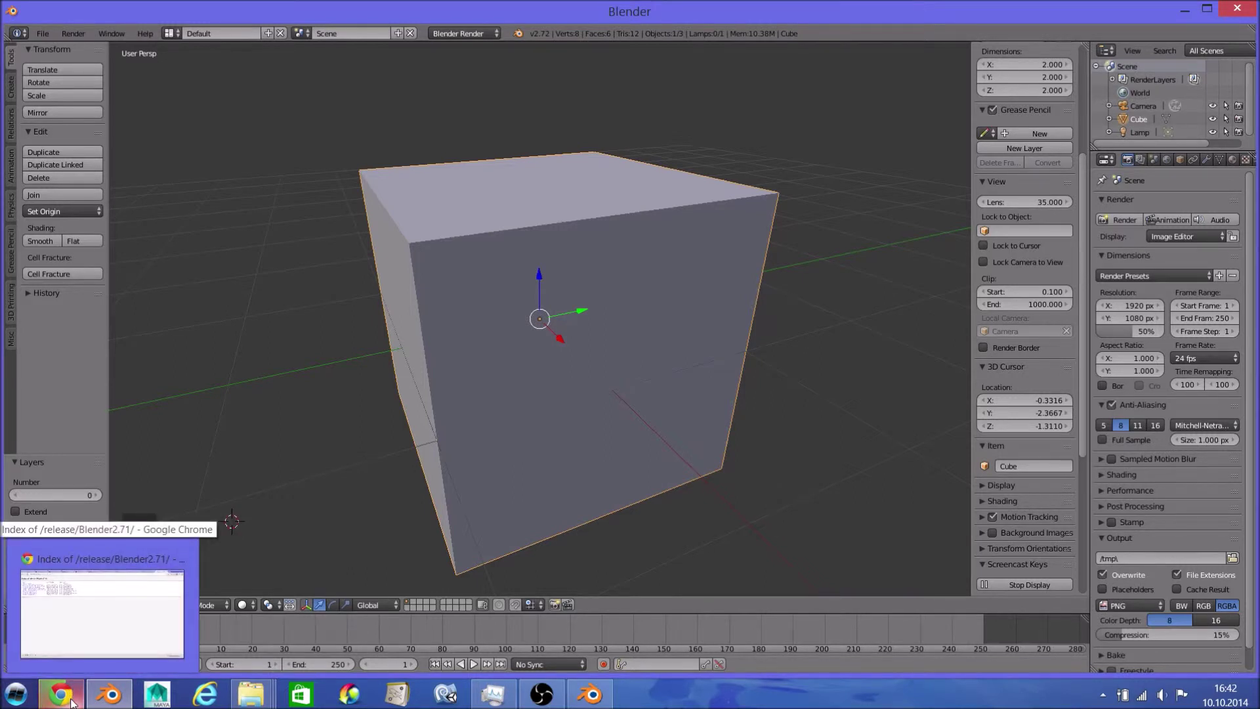
pyautogui.click(72, 702)
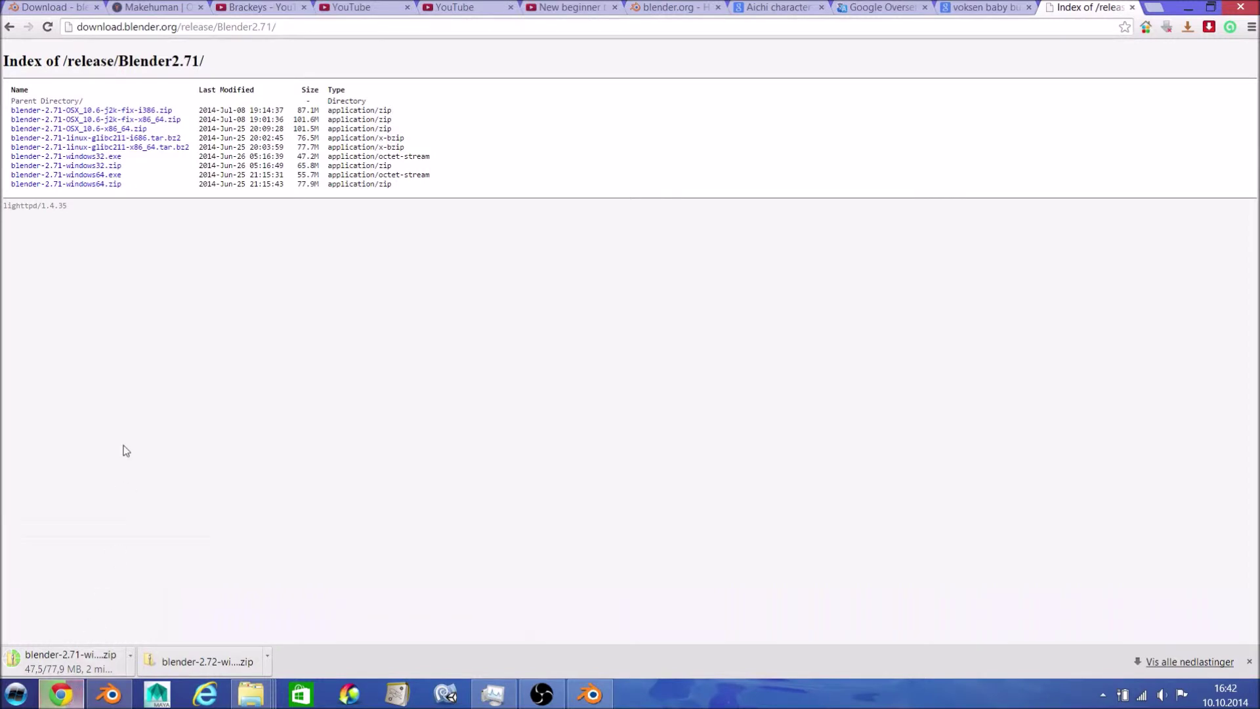
pyautogui.click(540, 693)
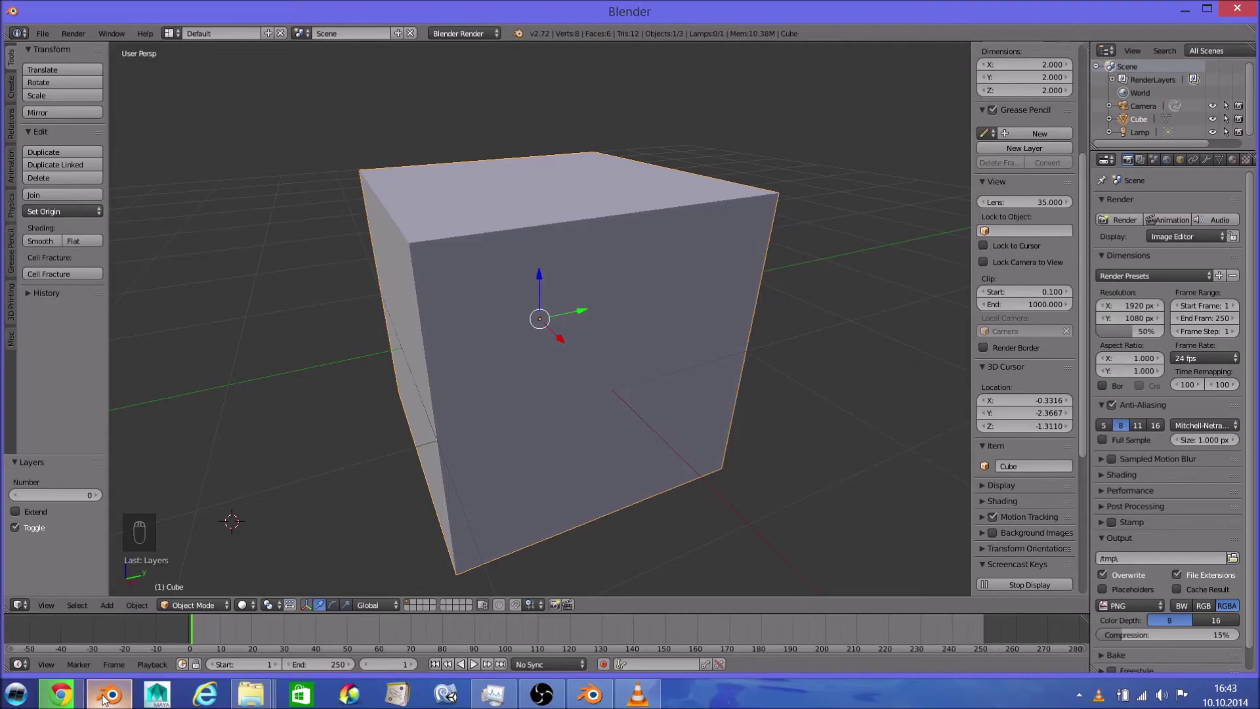
# Step: Reload the startup scene and maximize User Preferences > Addons with Testing level included
pyautogui.hotkey('ctrl', 'n')
pyautogui.click(268, 217)
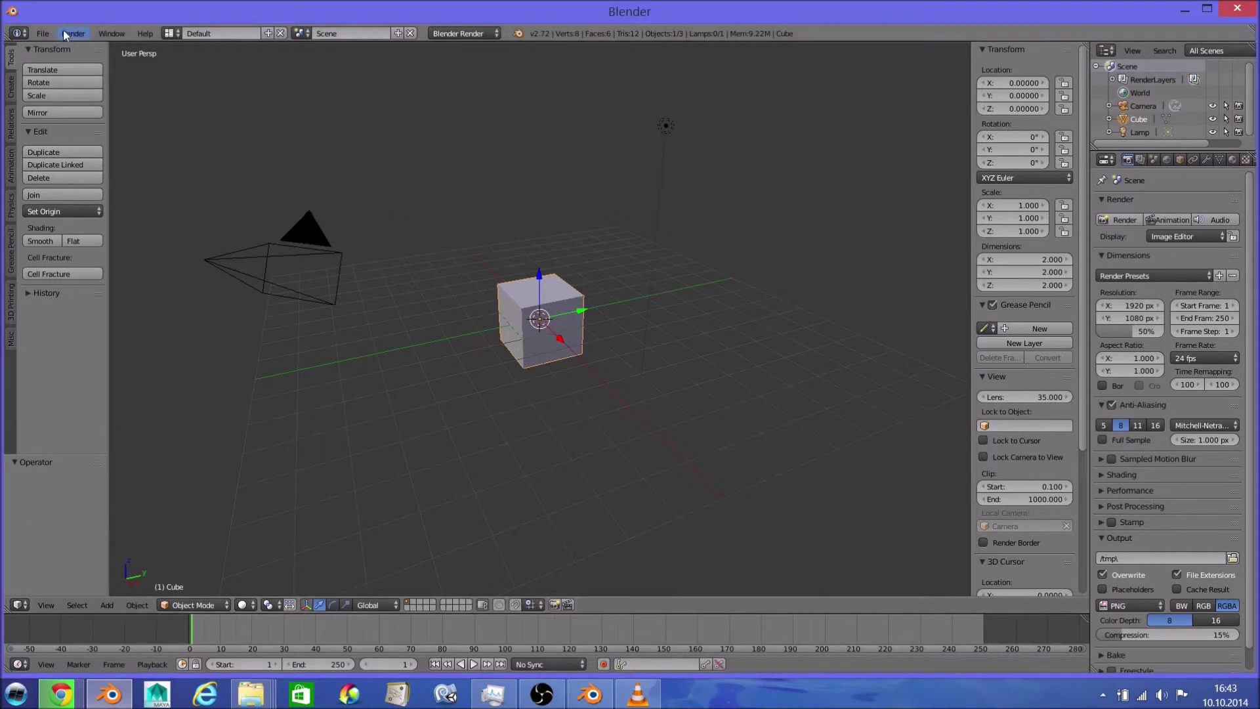
pyautogui.click(42, 33)
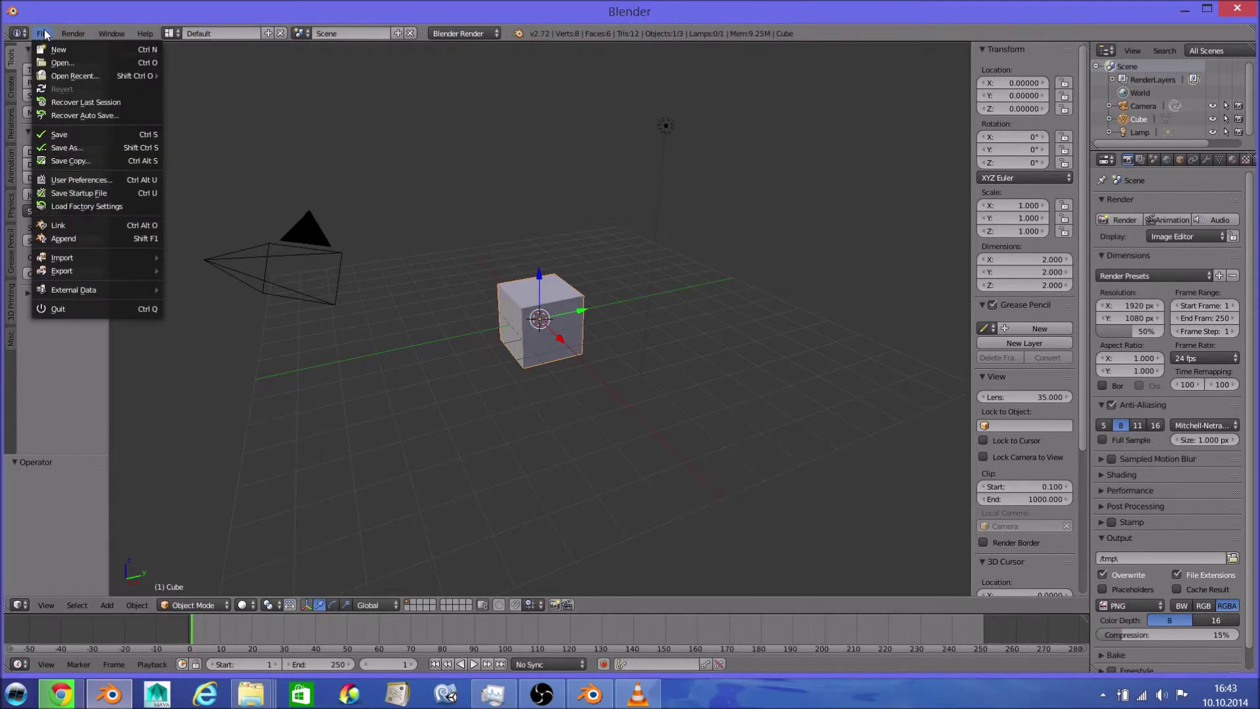
pyautogui.click(97, 181)
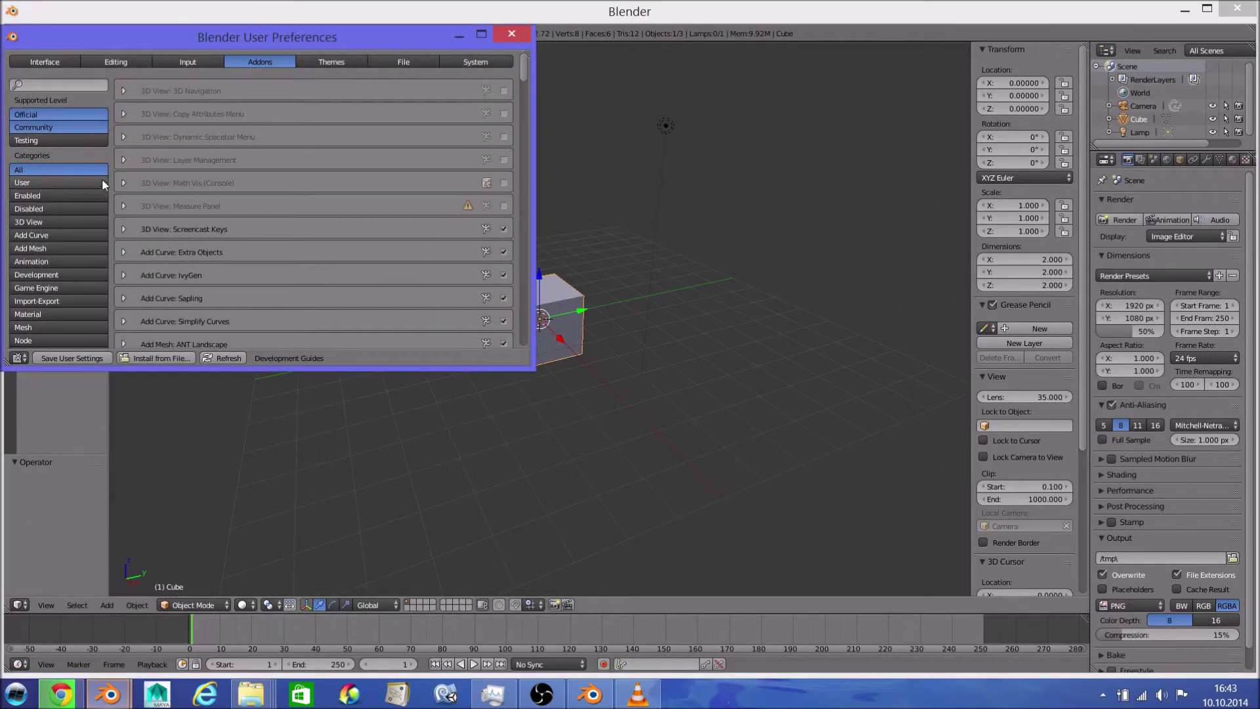
pyautogui.doubleClick(140, 45)
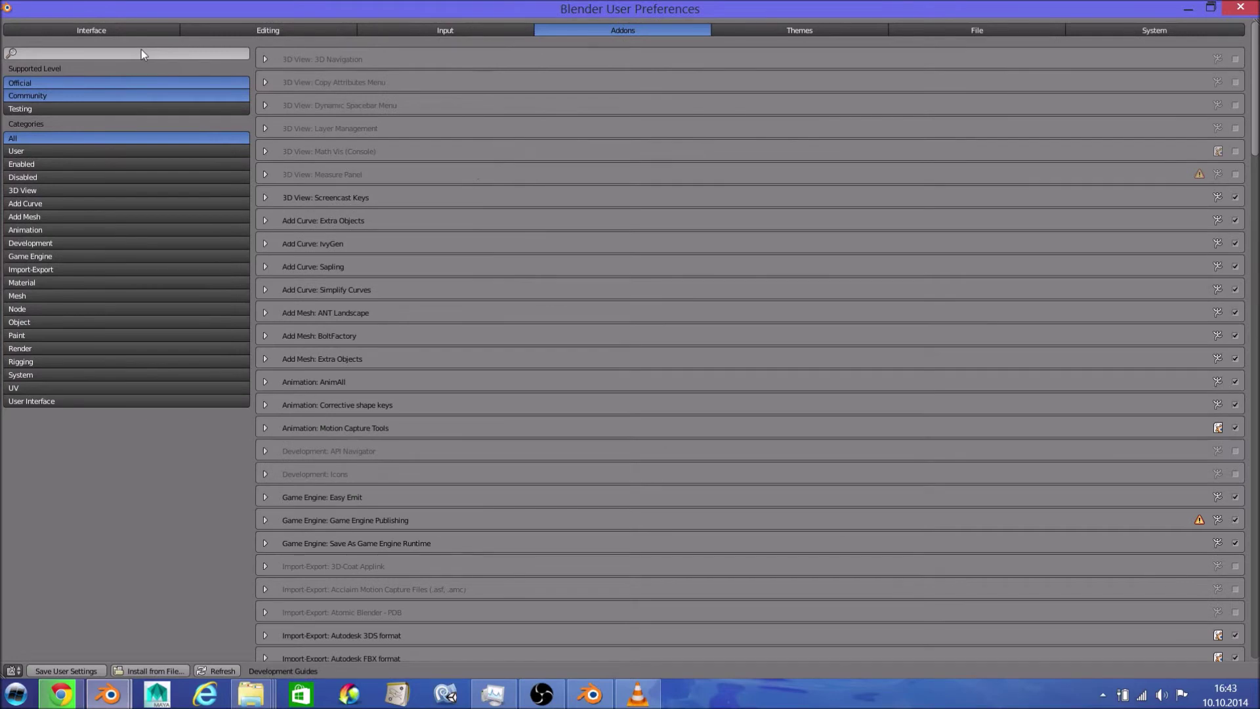
pyautogui.keyDown('shift'); pyautogui.click(130, 109); pyautogui.keyUp('shift')
# Step: Search 'key' for Screencast Keys, then list the User Interface category showing Pie Menus Official
pyautogui.click(107, 52)
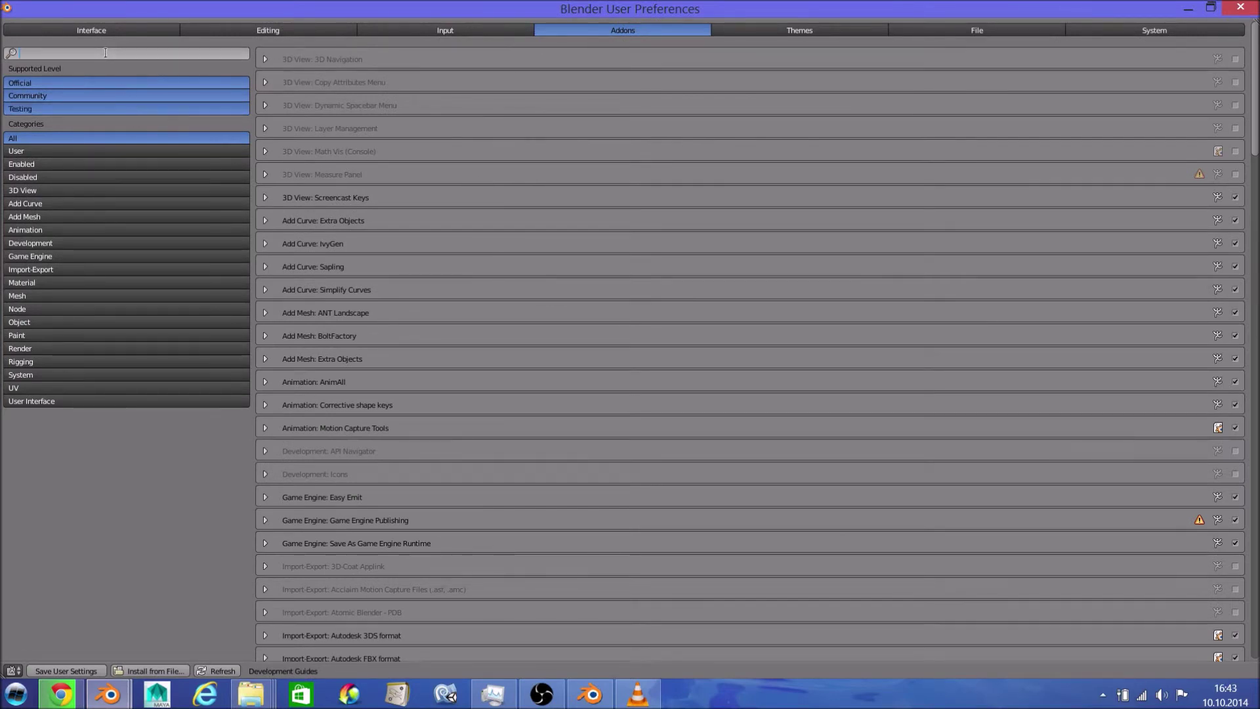
pyautogui.write('ke')
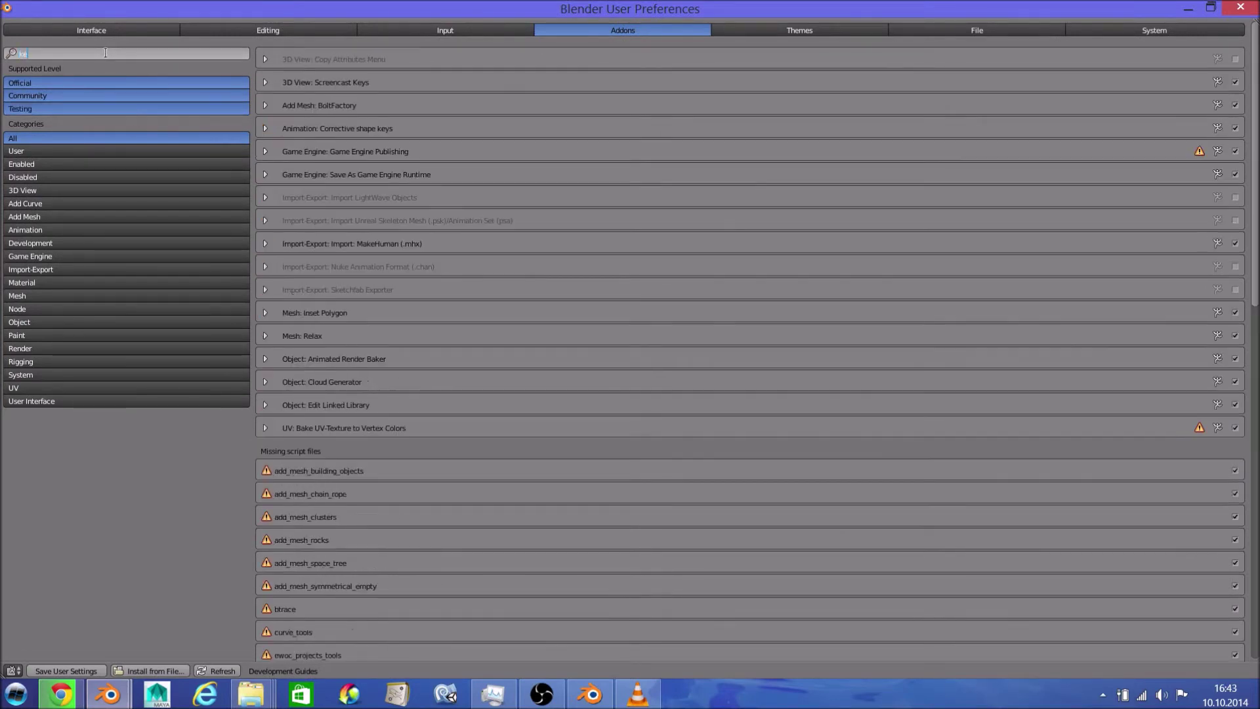
pyautogui.write('ey')
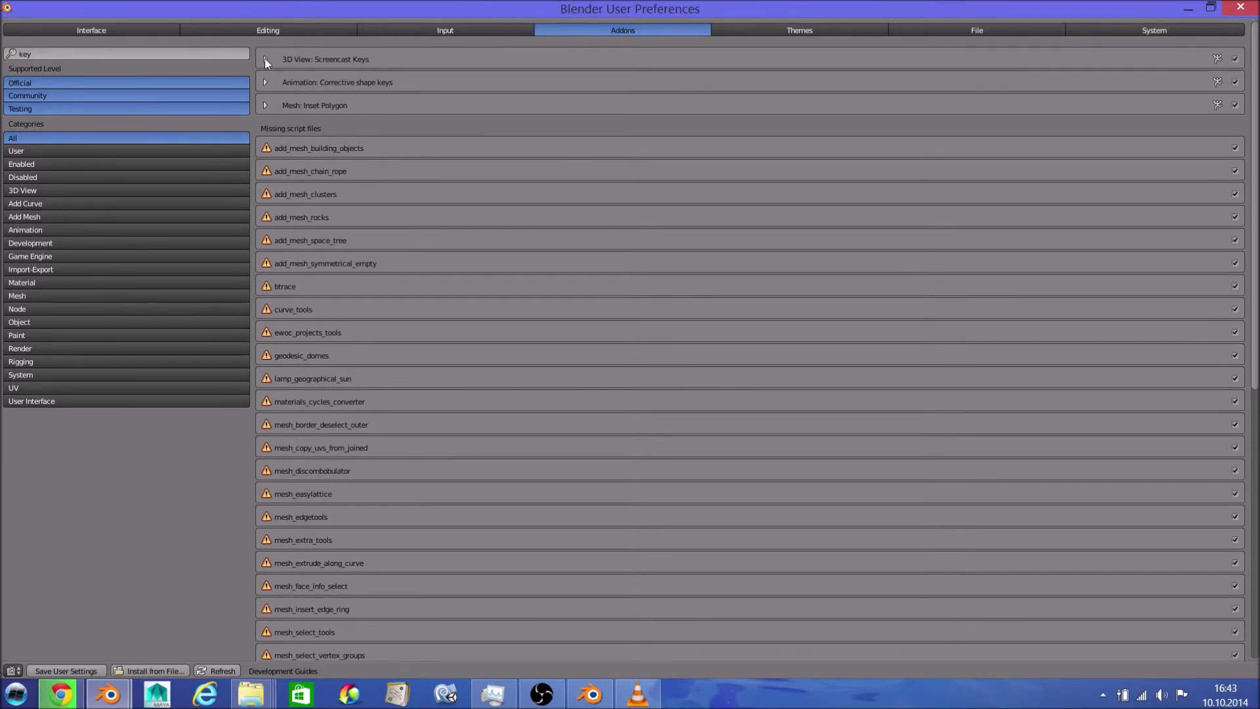
pyautogui.click(269, 59)
pyautogui.scroll(-4, 283, 366)
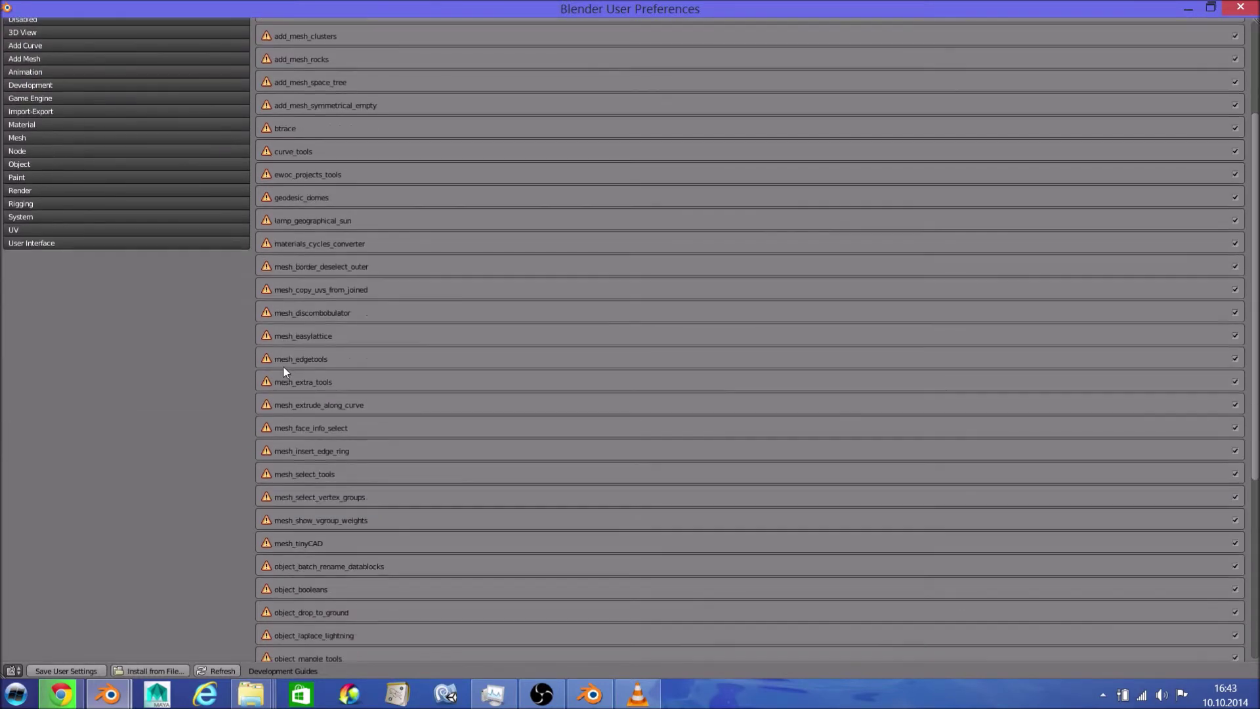
pyautogui.scroll(-6, 273, 446)
pyautogui.scroll(3, 331, 580)
pyautogui.scroll(5, 333, 538)
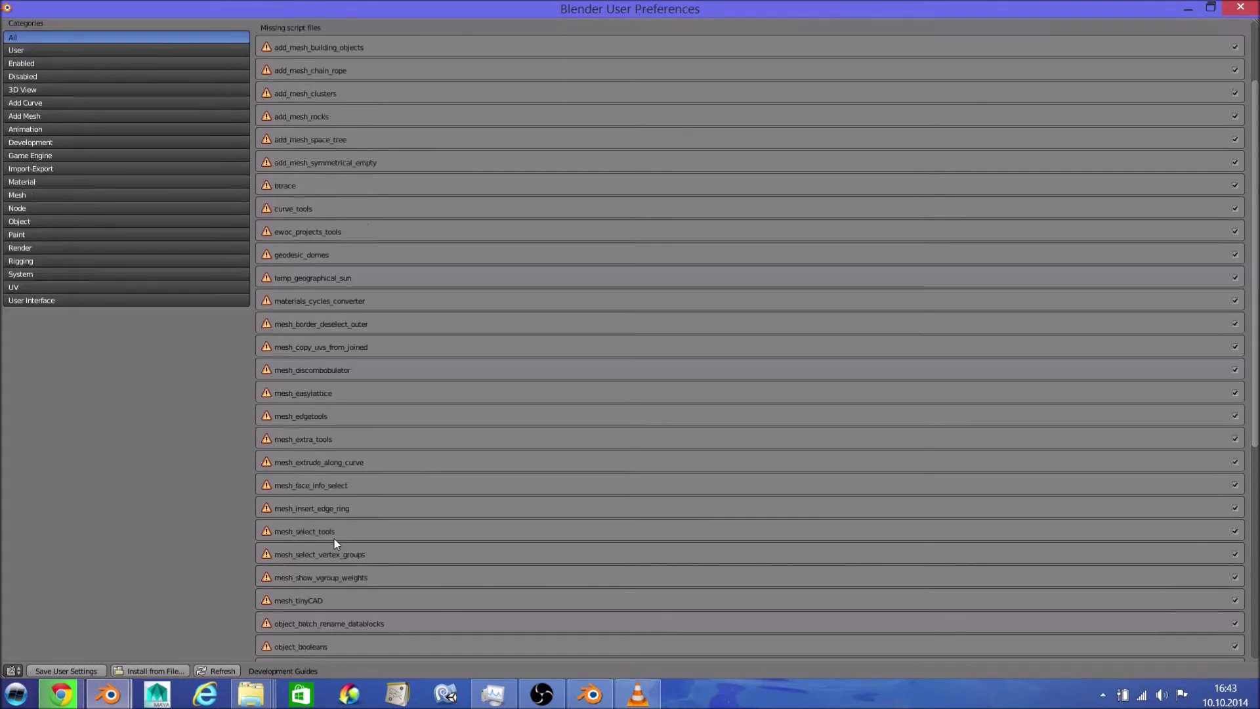
pyautogui.scroll(2, 270, 471)
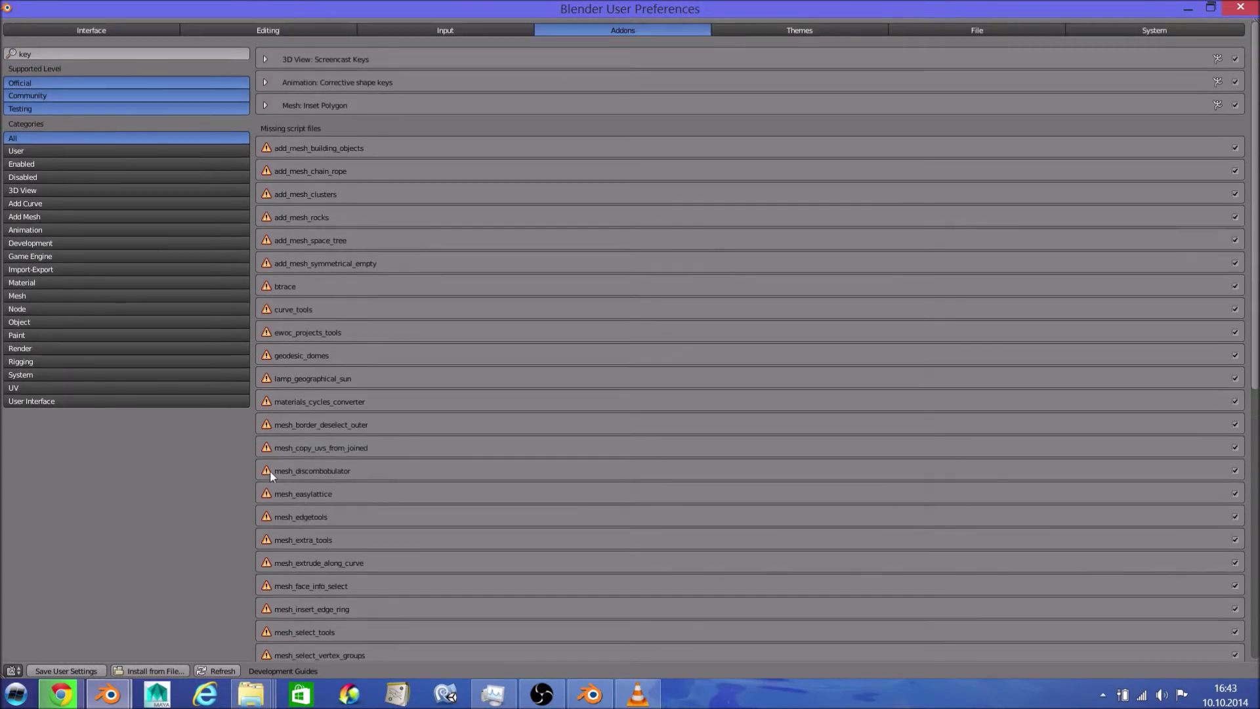
pyautogui.click(57, 400)
pyautogui.click(9, 52)
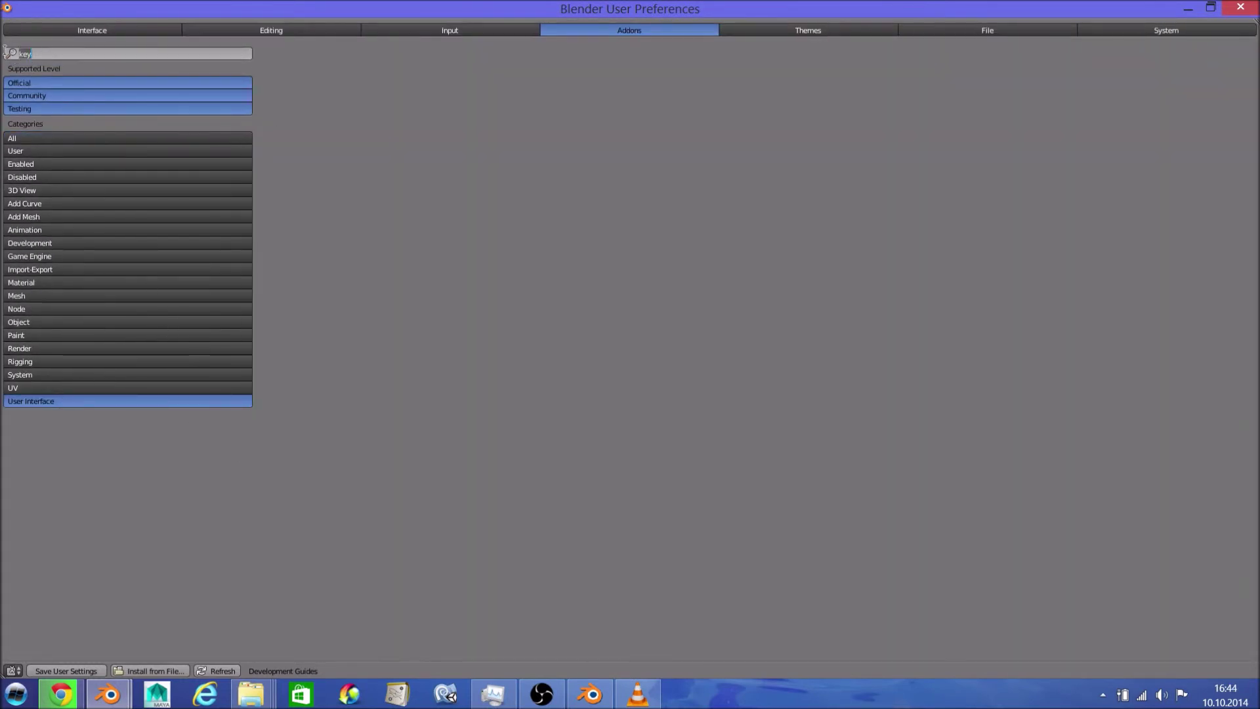
pyautogui.press('BackSpace')
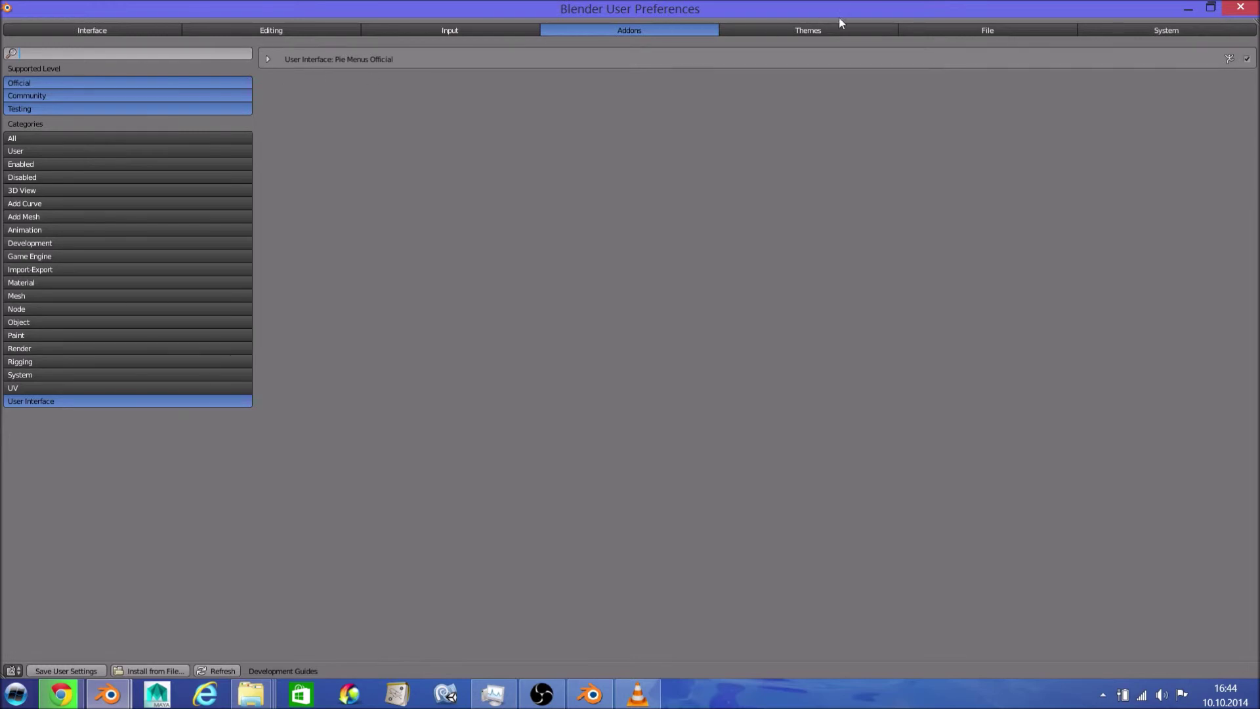
pyautogui.moveTo(109, 694)
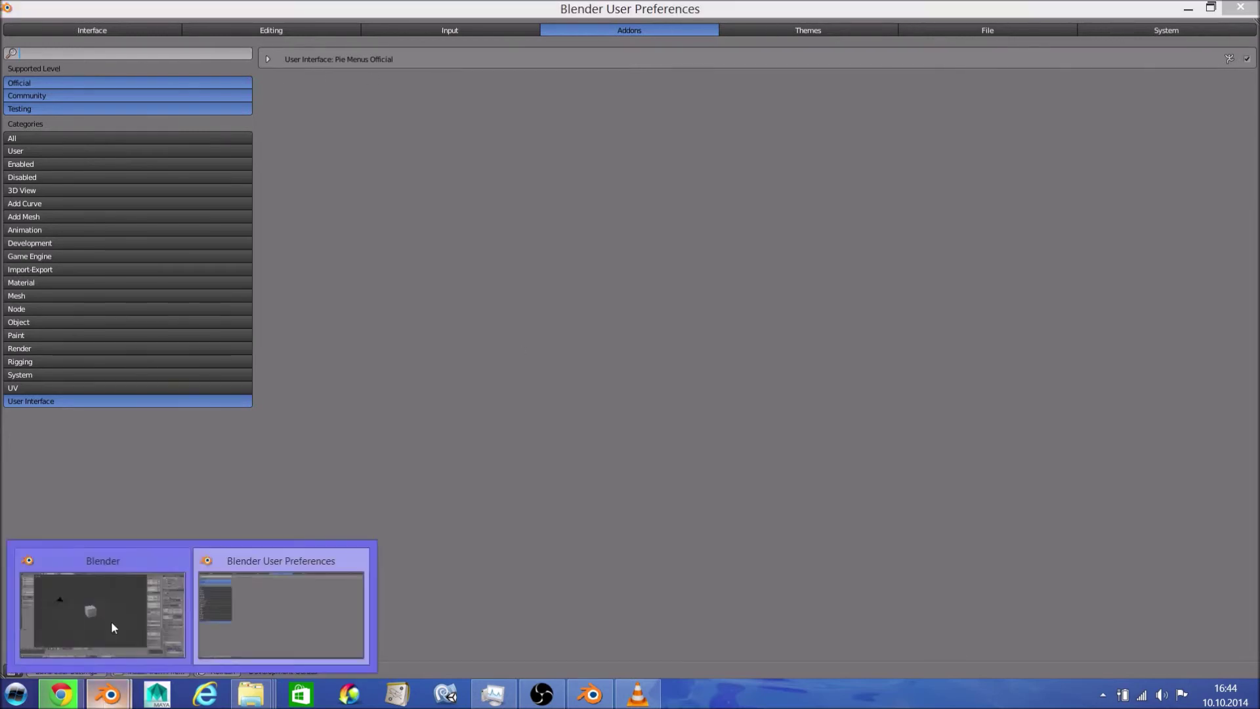
pyautogui.click(112, 622)
# Step: Use the Tab pie menu to put the cube in Edit Mode, return it to Object Mode, then dismiss the pie
pyautogui.press('Tab')
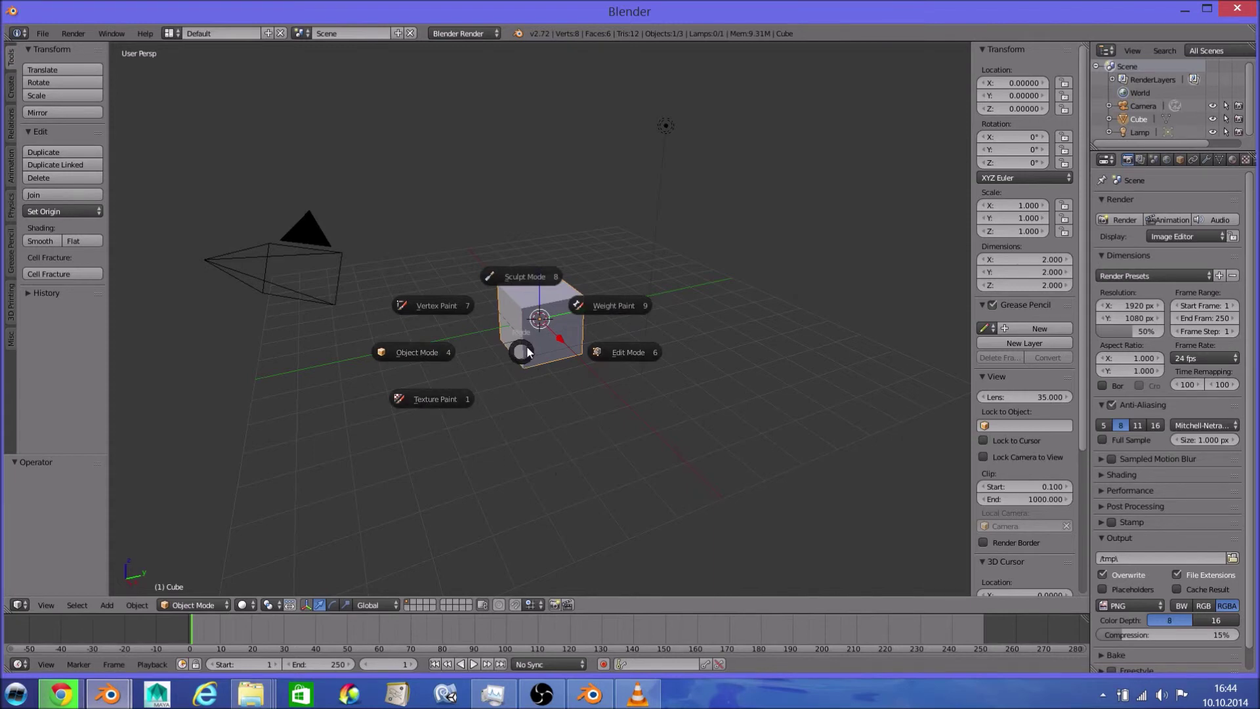
pyautogui.click(604, 353)
pyautogui.press('Tab')
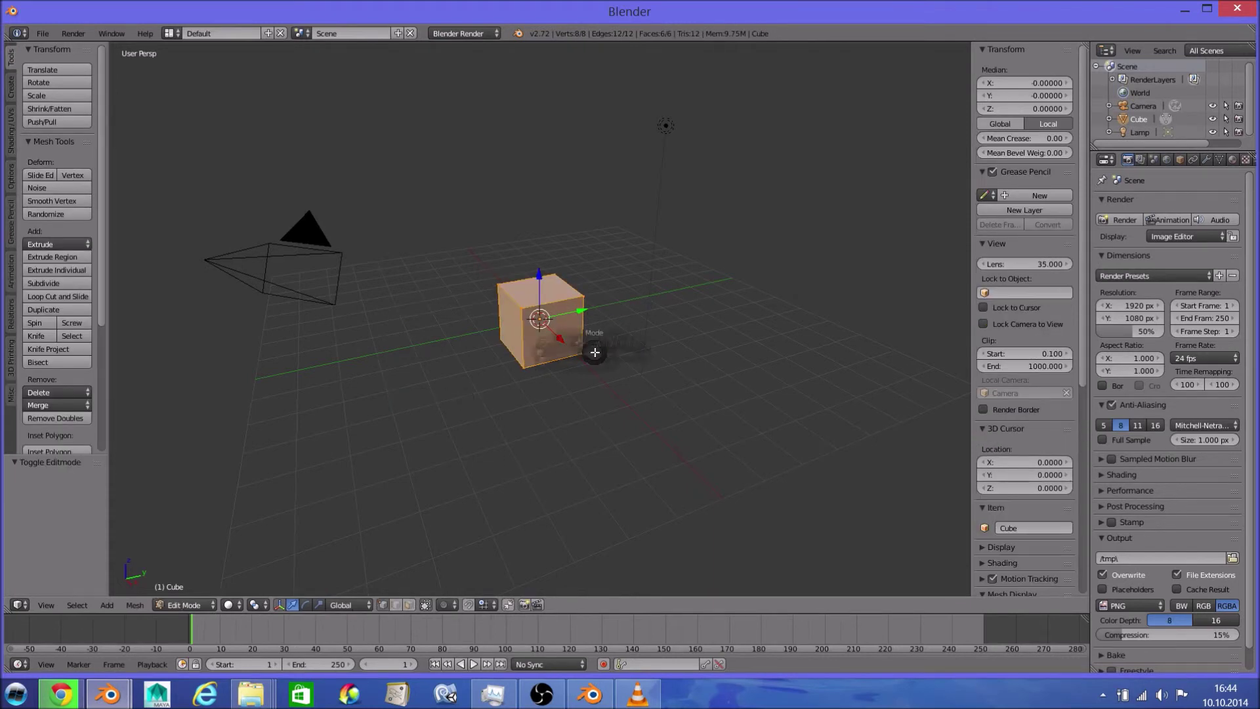
pyautogui.press('Tab')
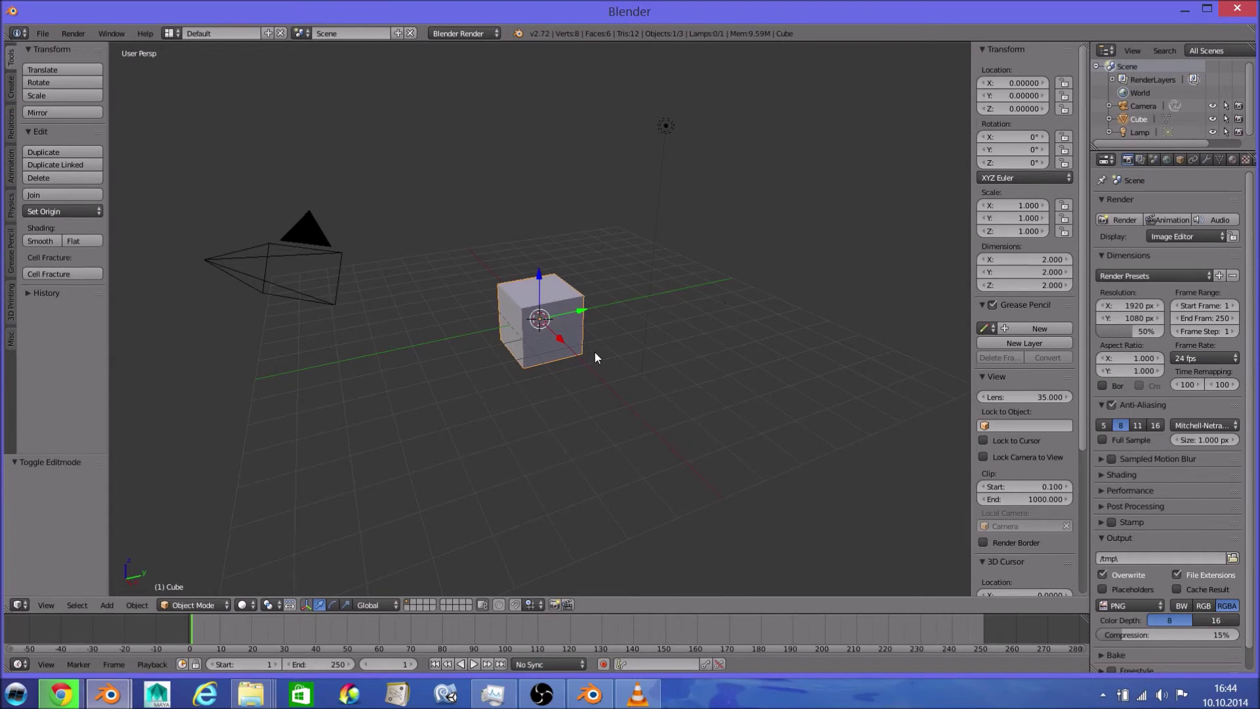
pyautogui.press('Tab')
pyautogui.click(402, 339)
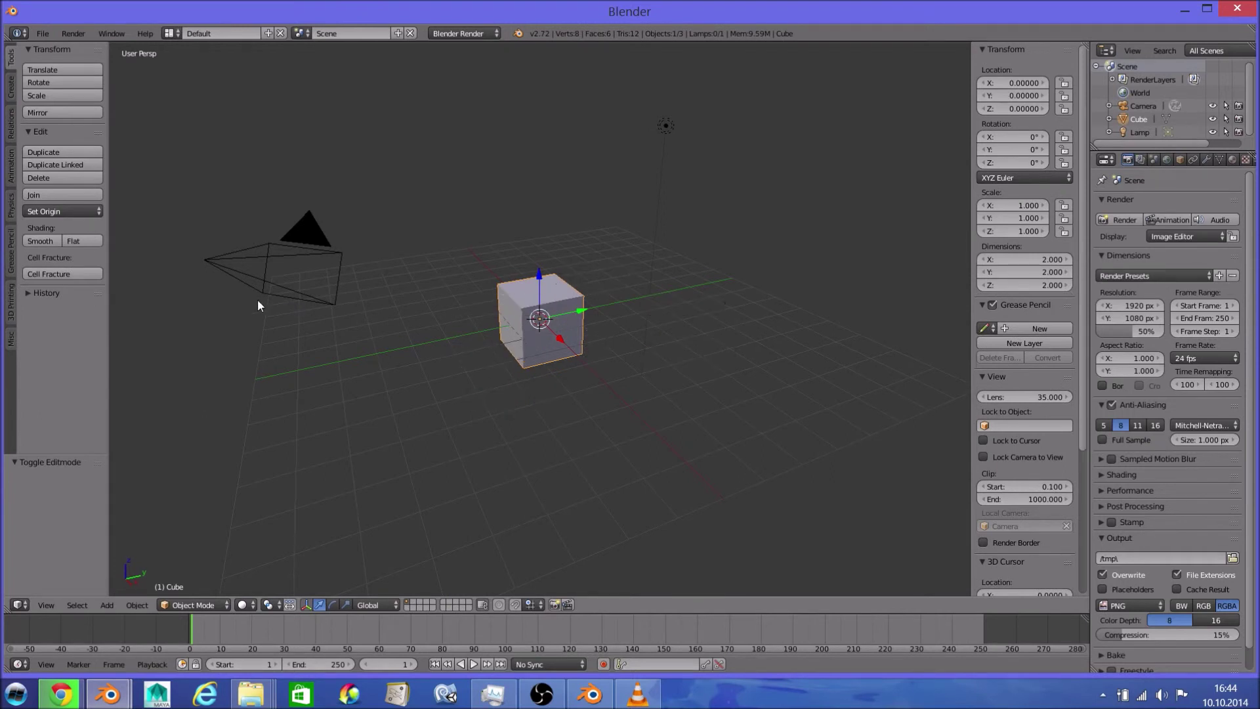